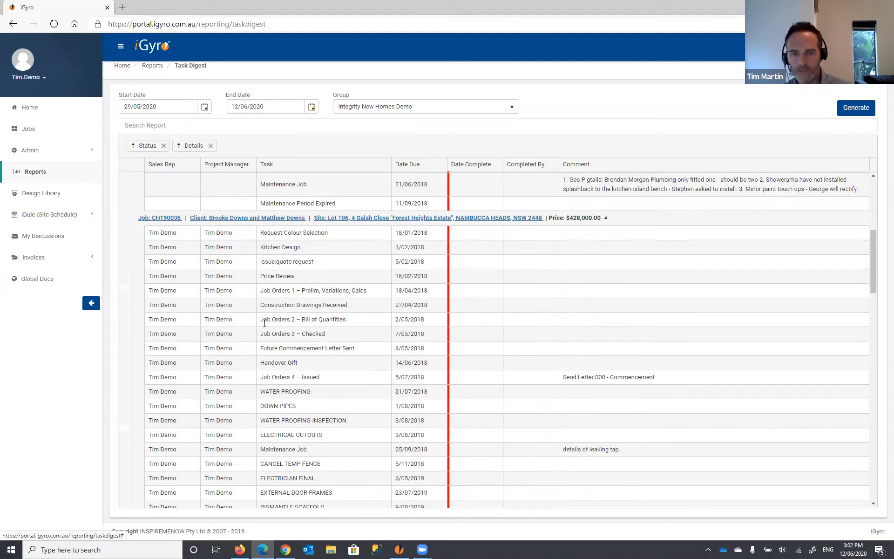
Step: Review the tasks and due dates listed under the 3 On Site jobs in the Task Digest
scroll(274, 316, "up", 15)
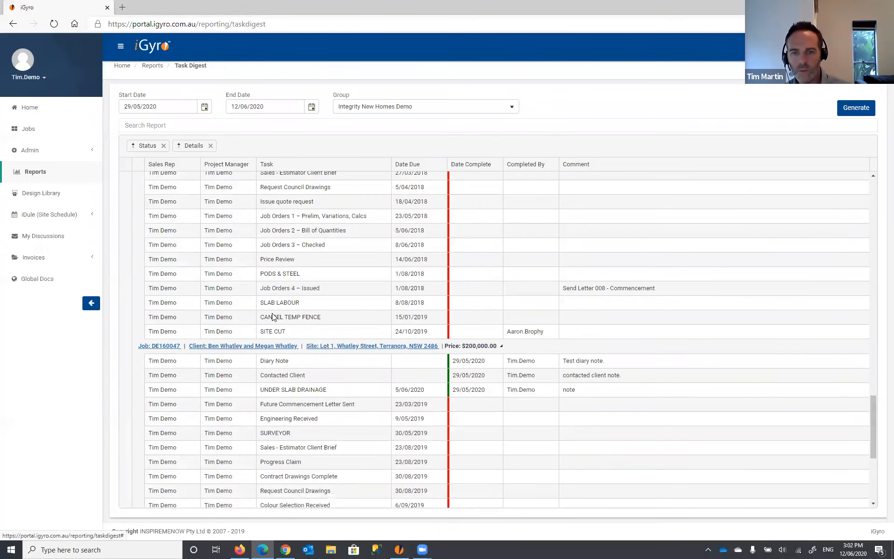
scroll(247, 289, "up", 3)
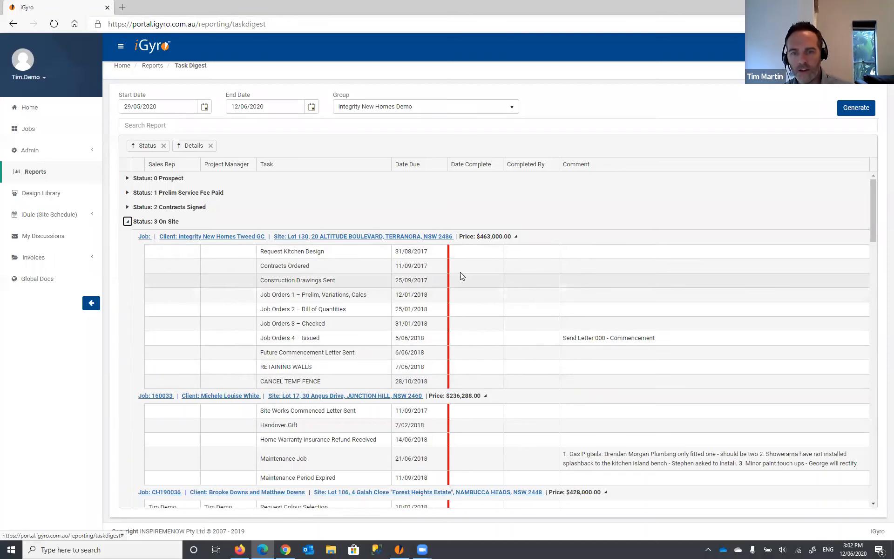
left_click(426, 252)
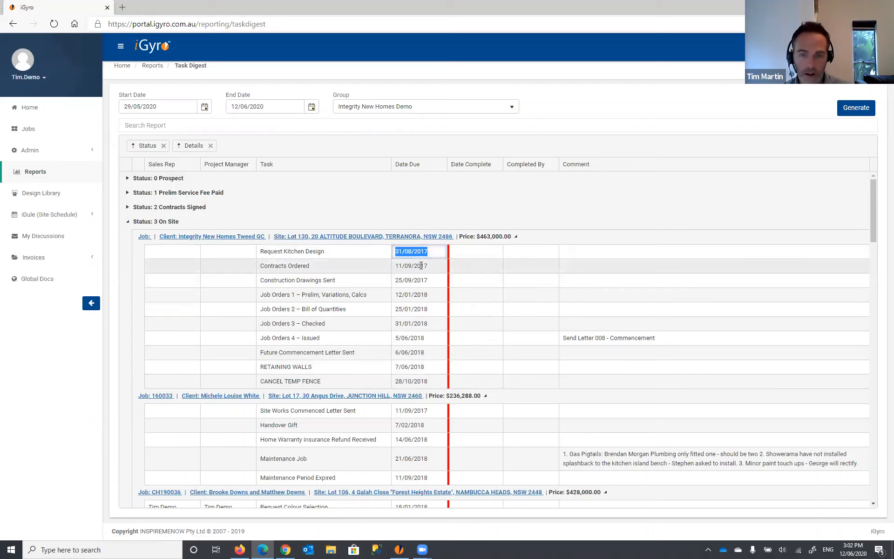
scroll(421, 265, "down", 10)
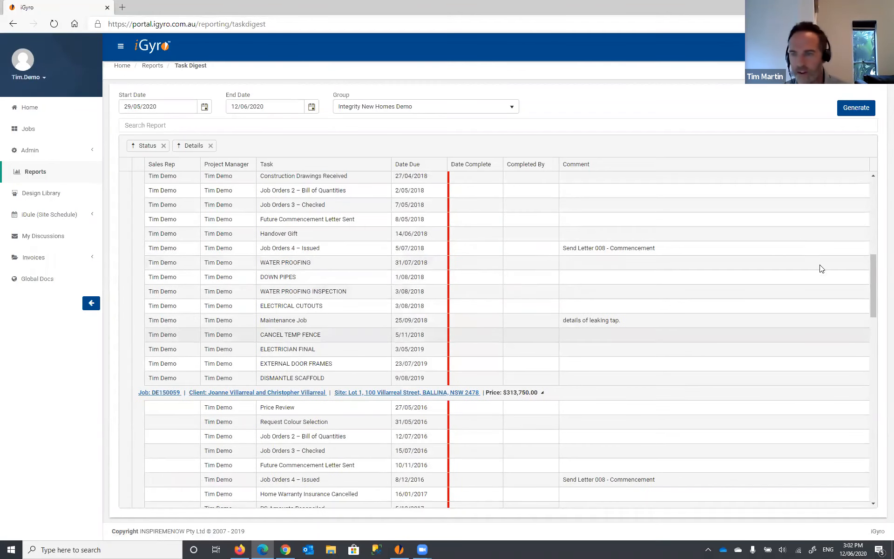
left_click_drag(873, 270, 874, 430)
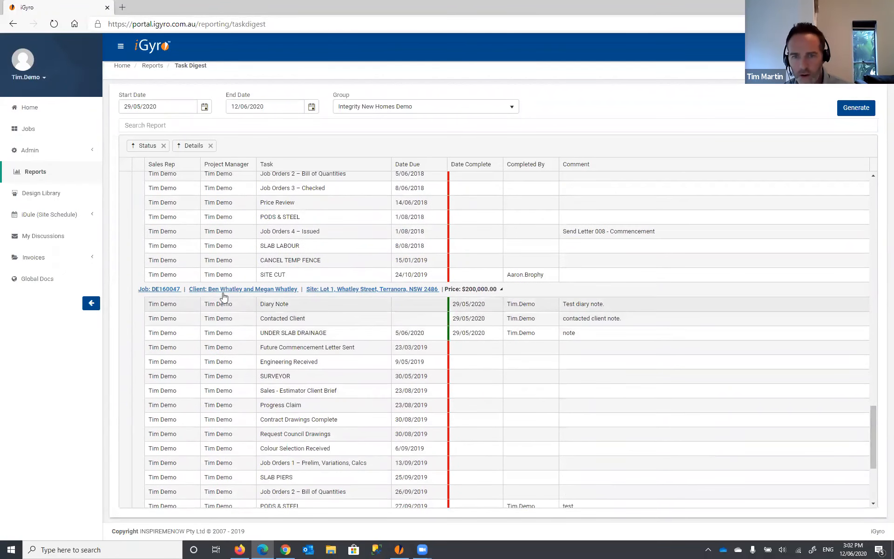
Step: Examine the Diary Note, Contacted Client and UNDER SLAB DRAINAGE tasks and their completion dates in the $200,000.00 job
left_click(261, 308)
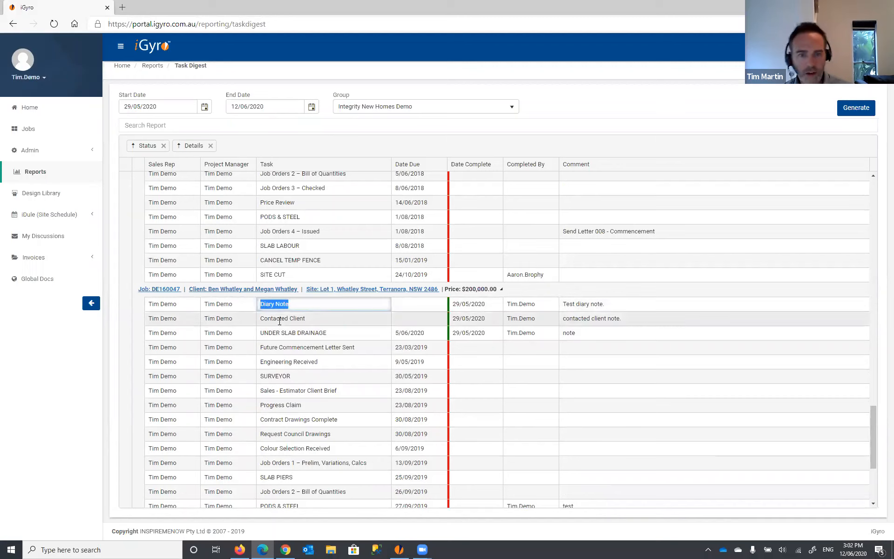
left_click(261, 318)
left_click_drag(262, 333, 336, 335)
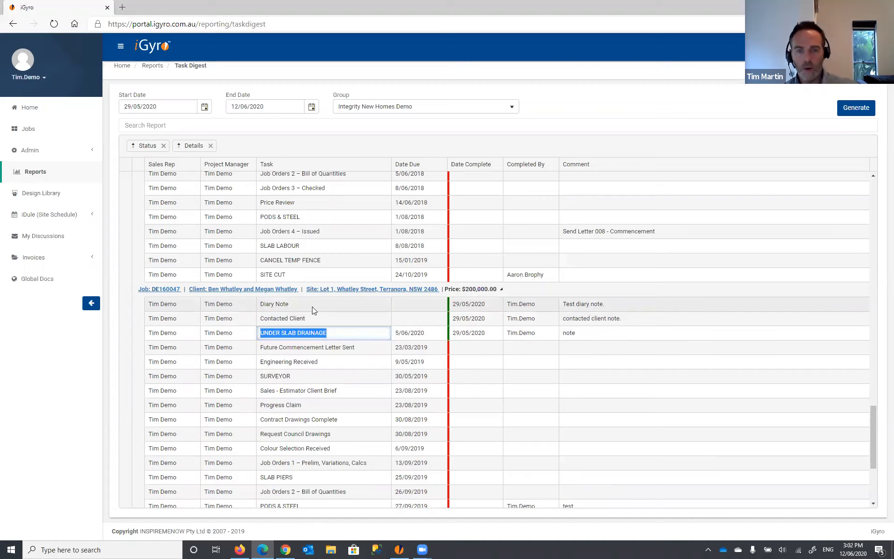
left_click_drag(454, 304, 491, 330)
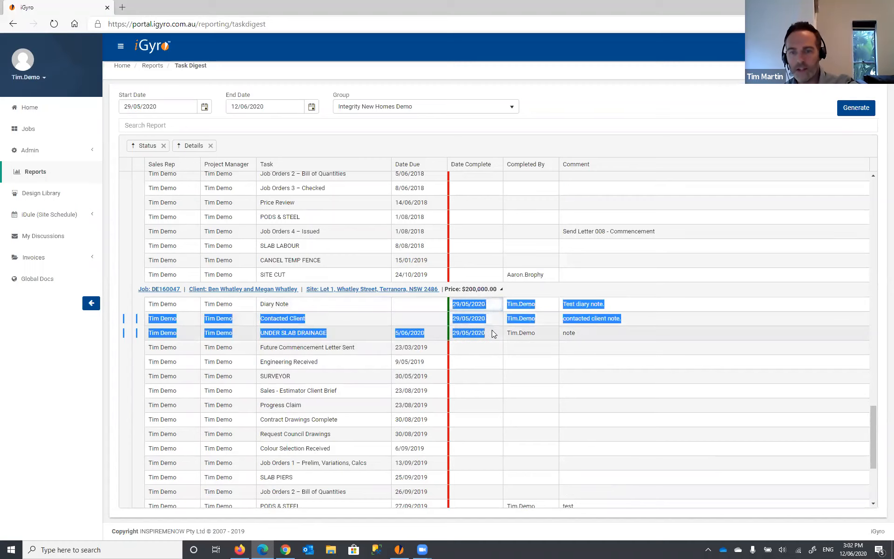
left_click(492, 332)
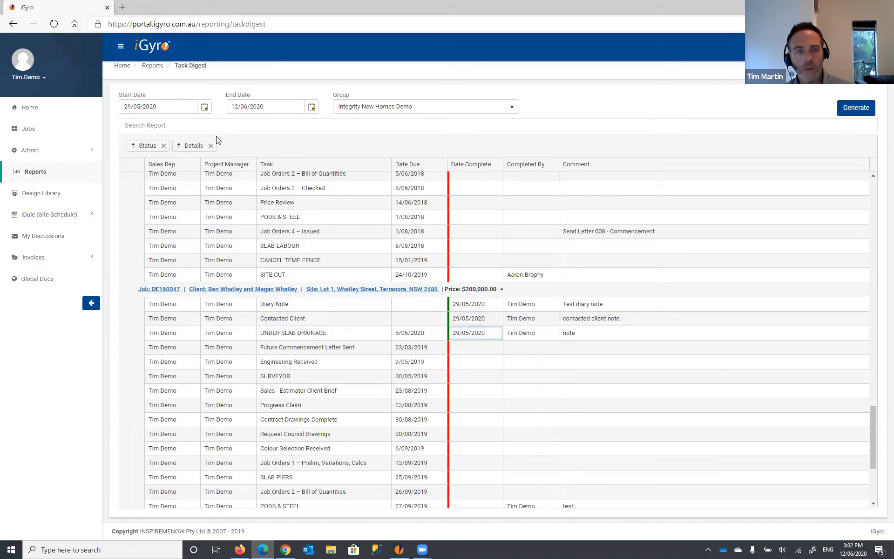
Step: Check the start and end dates of the report period
left_click(166, 107)
left_click(270, 106)
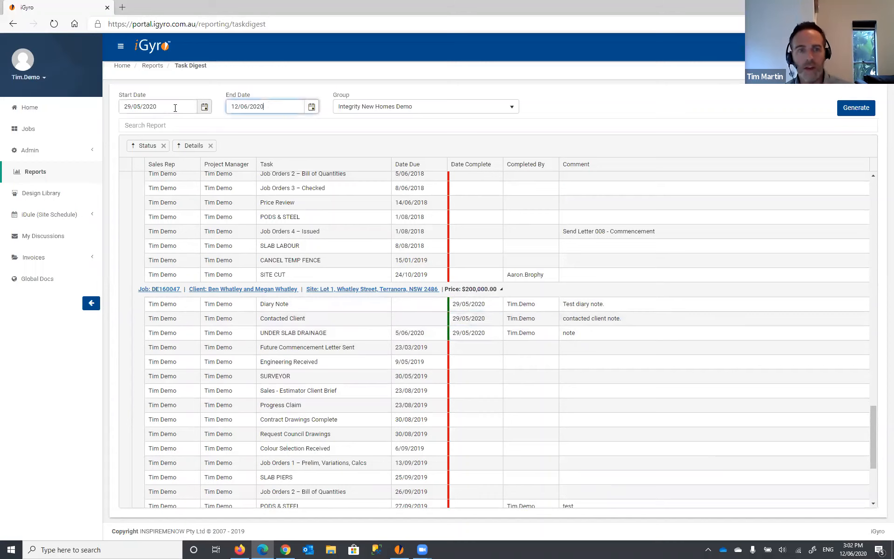
left_click(174, 107)
left_click(289, 107)
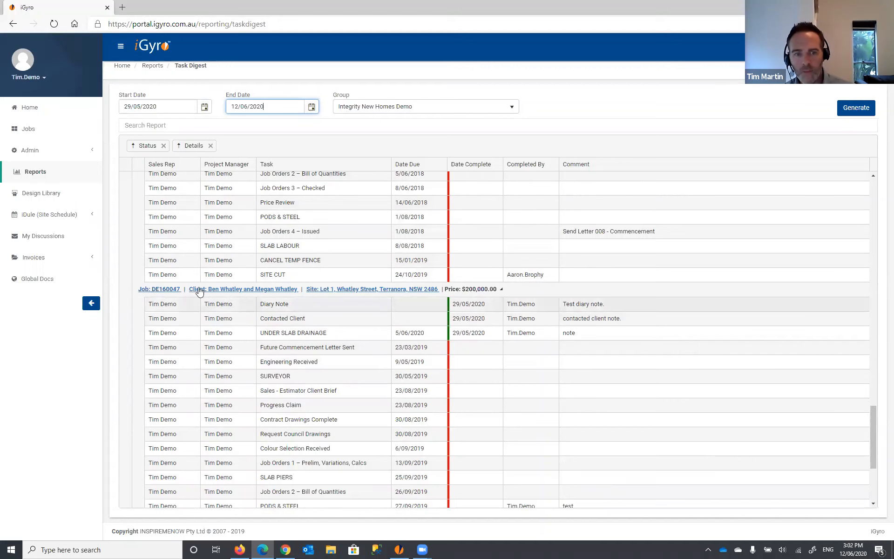
Step: Examine the red-marked uncompleted tasks of the $369,528.00, $354,965.00 and $200,000.00 On Site jobs
scroll(205, 298, "up", 2)
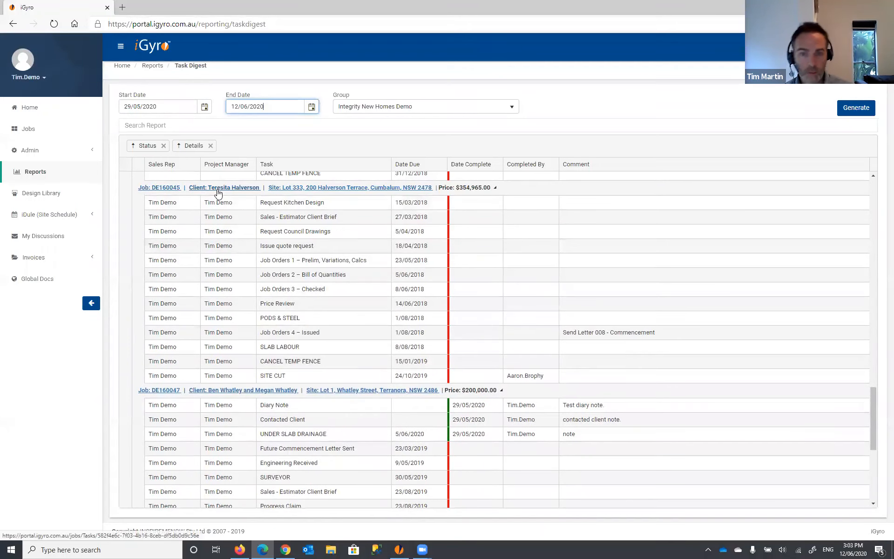
scroll(205, 205, "up", 1)
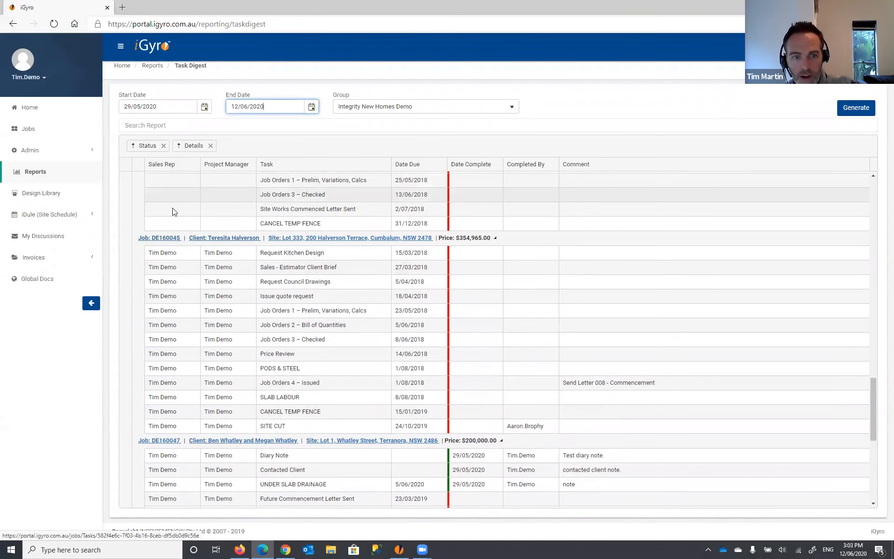
scroll(185, 229, "up", 2)
scroll(185, 229, "up", 1)
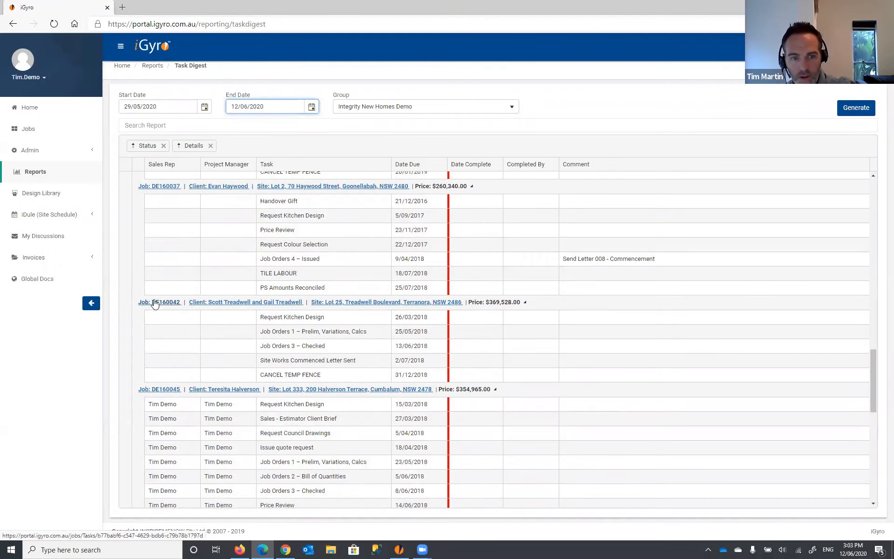
left_click_drag(146, 314, 473, 373)
left_click(138, 409)
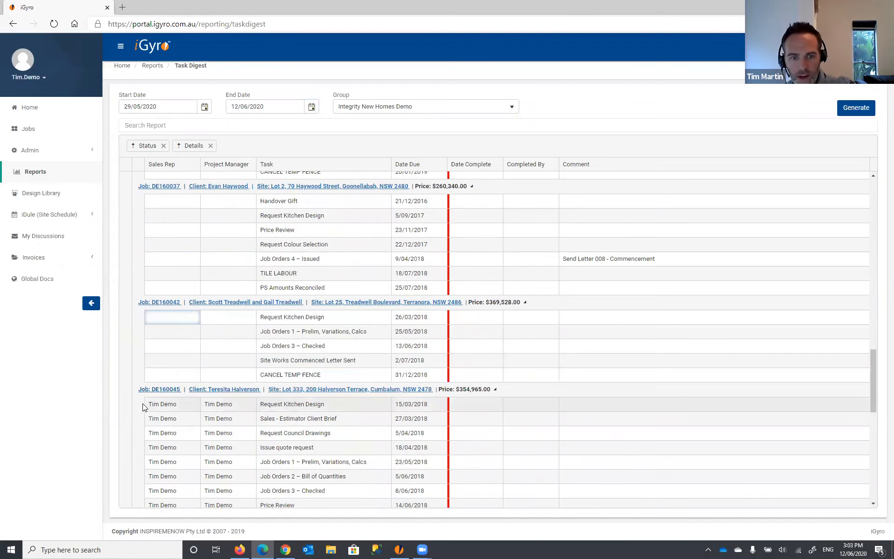
left_click_drag(142, 403, 439, 427)
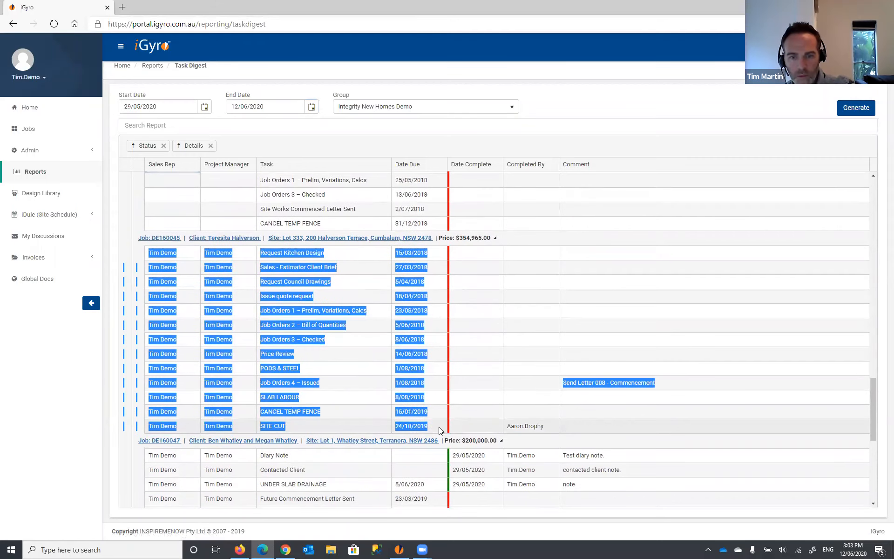
scroll(439, 427, "down", 3)
left_click_drag(143, 318, 399, 371)
scroll(398, 368, "up", 2)
left_click(128, 242)
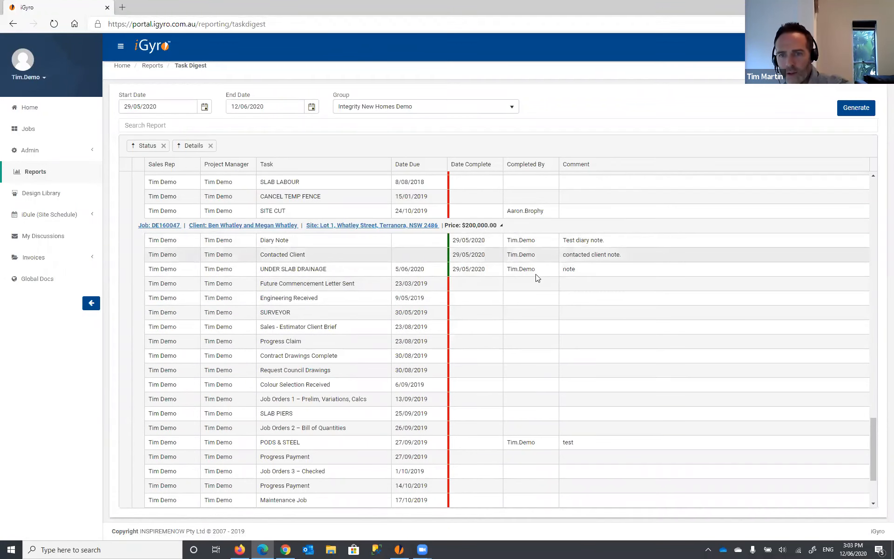
Step: Check who completed the Diary Note task in the $200,000.00 job and read its comment
left_click(290, 240)
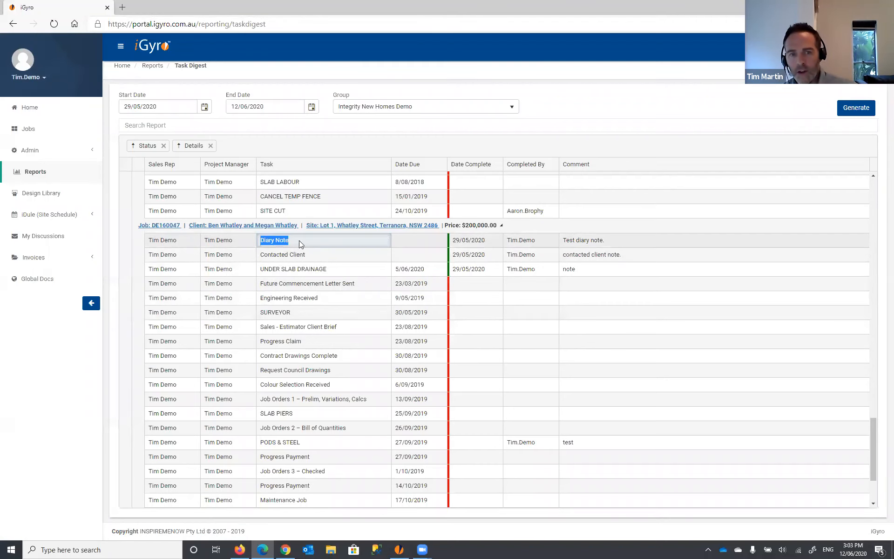
left_click(505, 239)
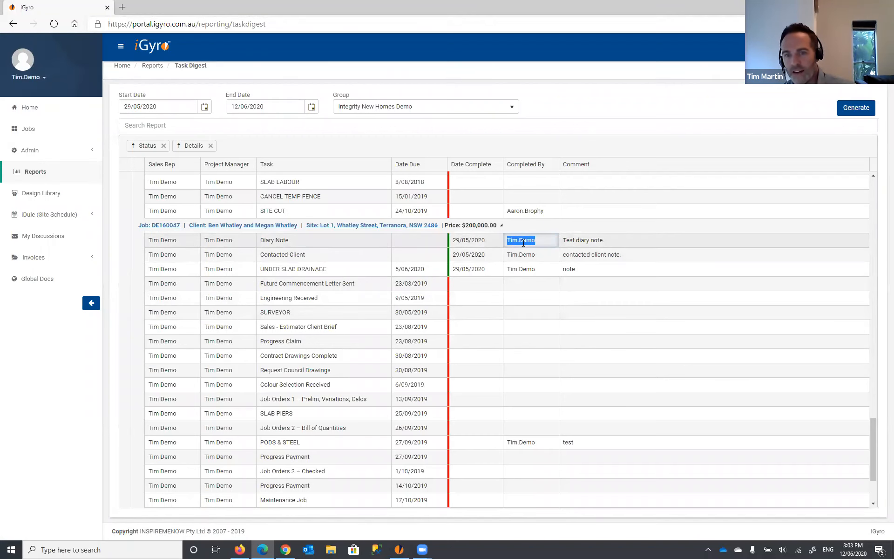
left_click(604, 239)
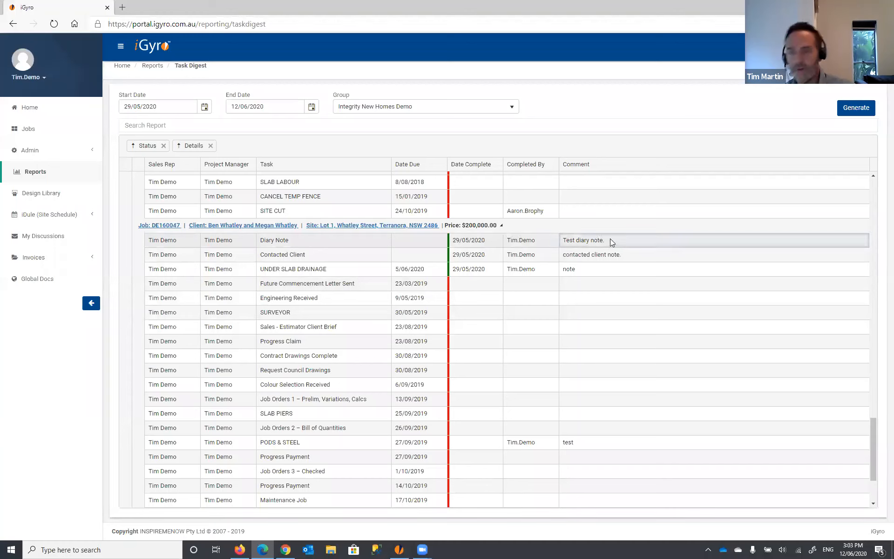
left_click_drag(610, 240, 565, 239)
left_click(623, 245)
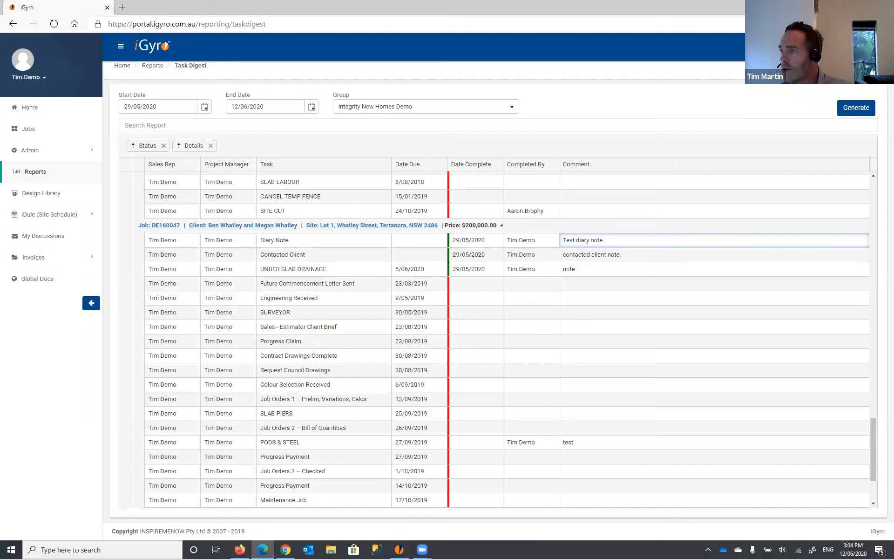
Step: Switch to the Chrome window, generate the Task Digest for Integrity New Homes Coffs Coast, and collapse all its status groups
key("alt+Tab")
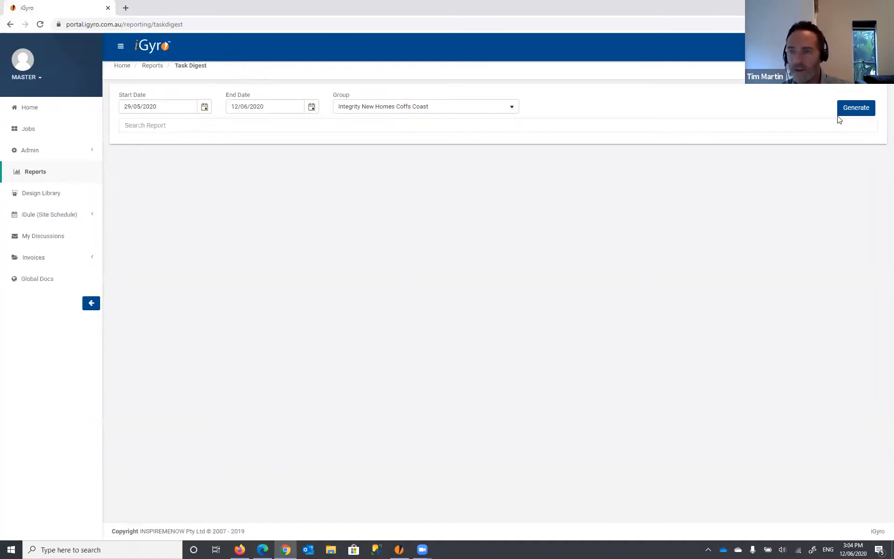
left_click(850, 110)
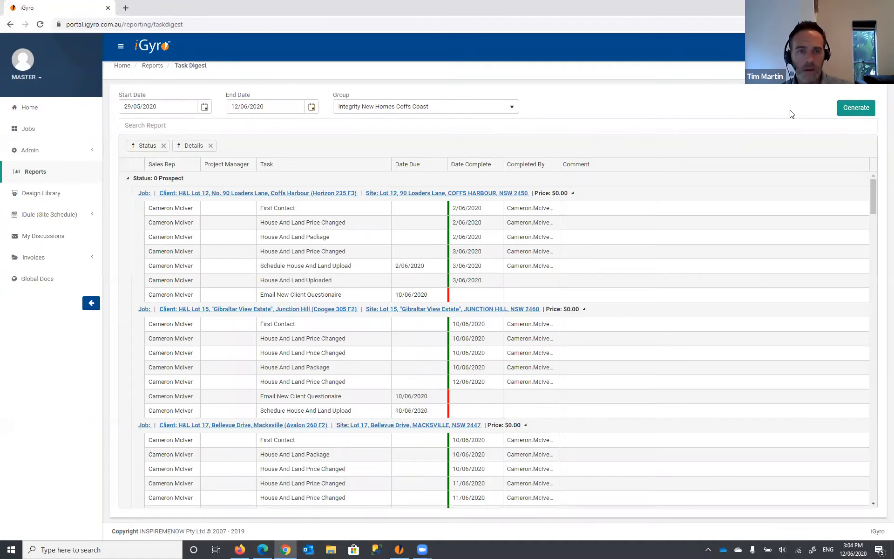
left_click(127, 179)
left_click(127, 193)
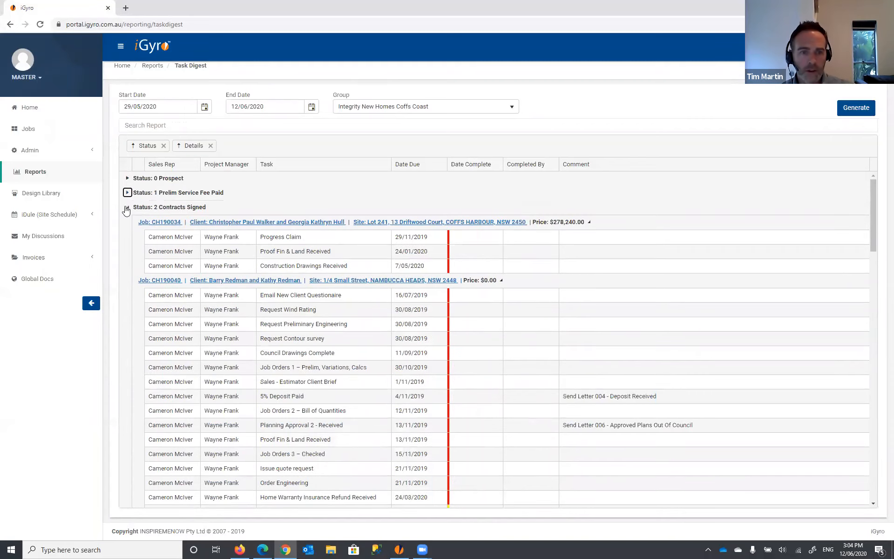
left_click(128, 207)
left_click(127, 222)
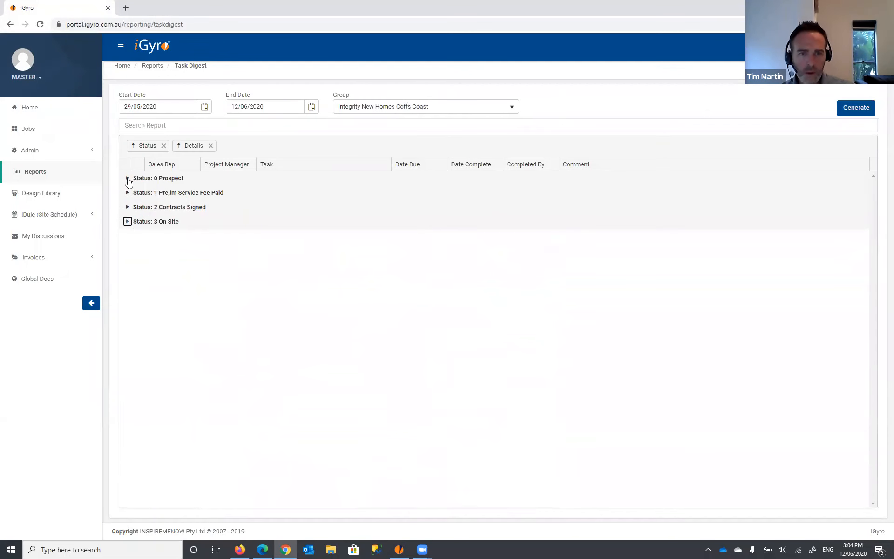
Step: Expand the 0 Prospect group and examine the completed house and land tasks and their completion dates
left_click(127, 178)
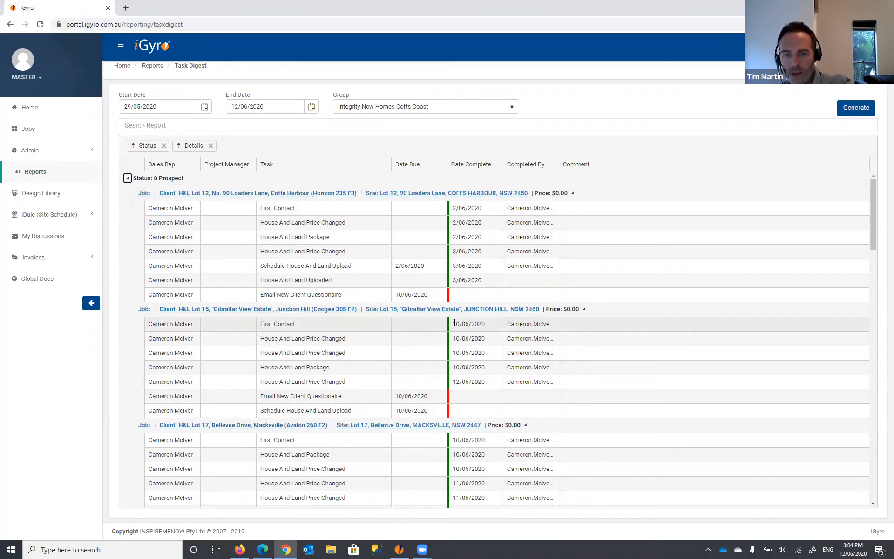
left_click_drag(261, 324, 485, 378)
left_click(488, 379)
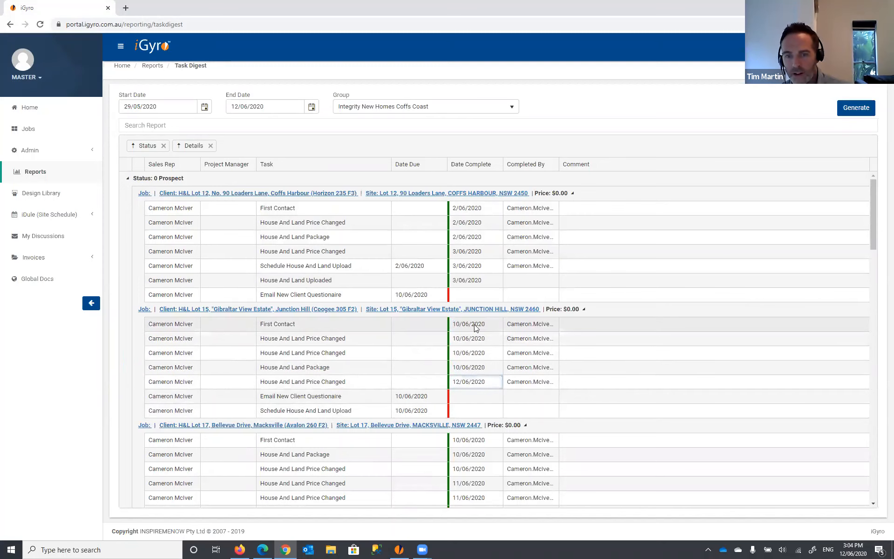
left_click_drag(474, 324, 497, 384)
left_click(497, 384)
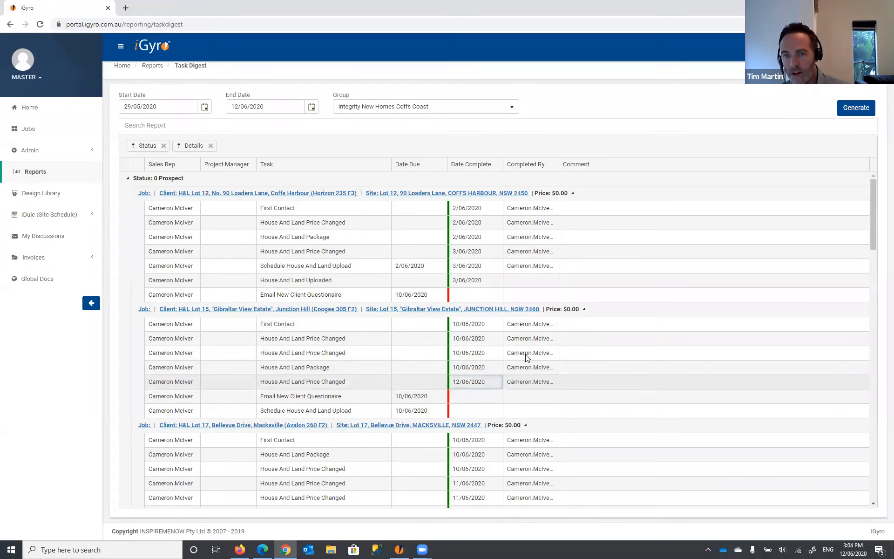
scroll(515, 328, "down", 5)
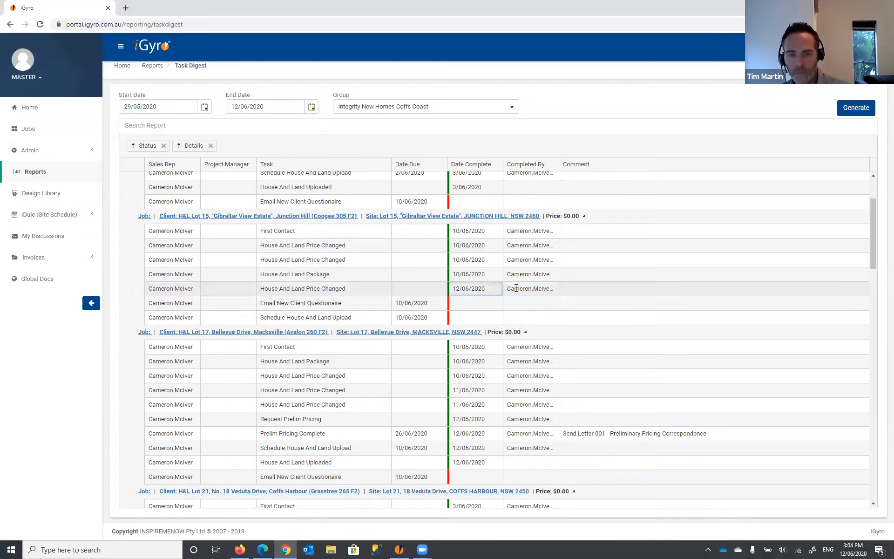
scroll(516, 294, "up", 5)
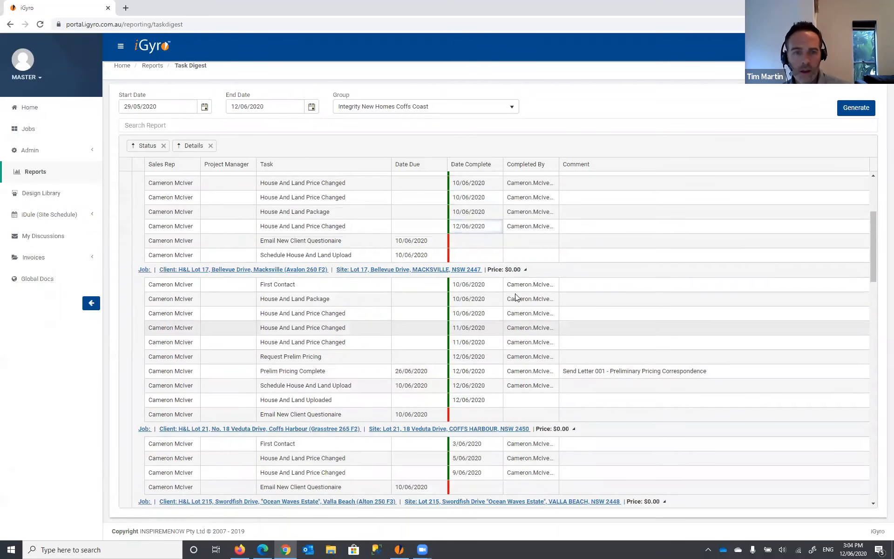
scroll(407, 283, "down", 5)
scroll(407, 280, "up", 5)
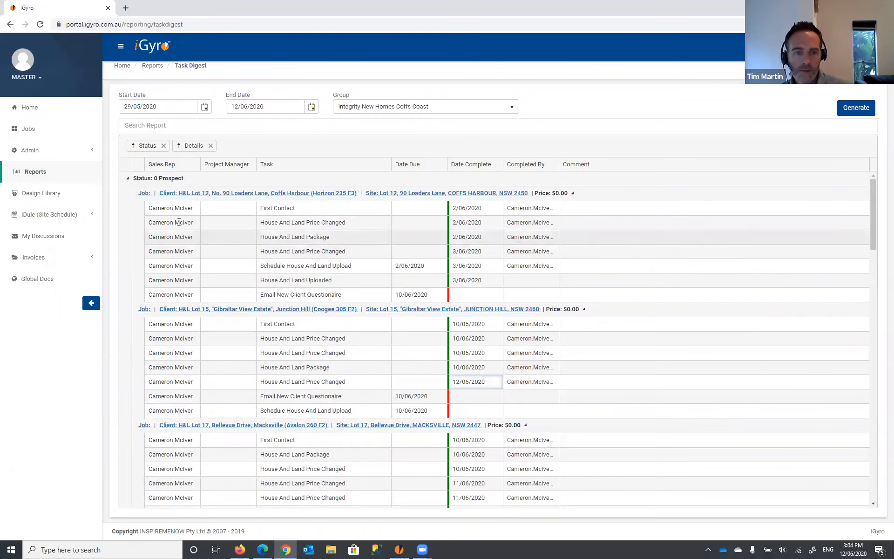
Step: Expand the 3 On Site group instead of 0 Prospect, and view its first job's tasks page in a new browser tab
left_click(127, 178)
left_click(127, 222)
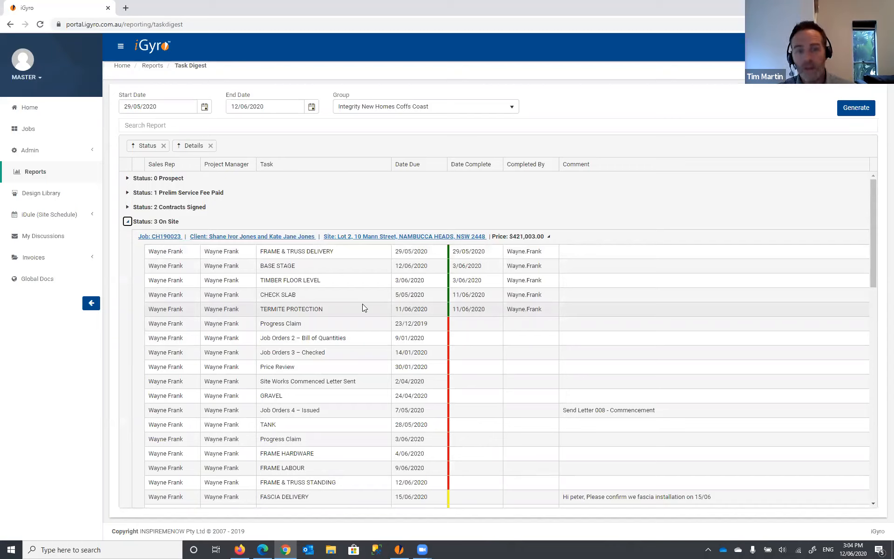
right_click(165, 240)
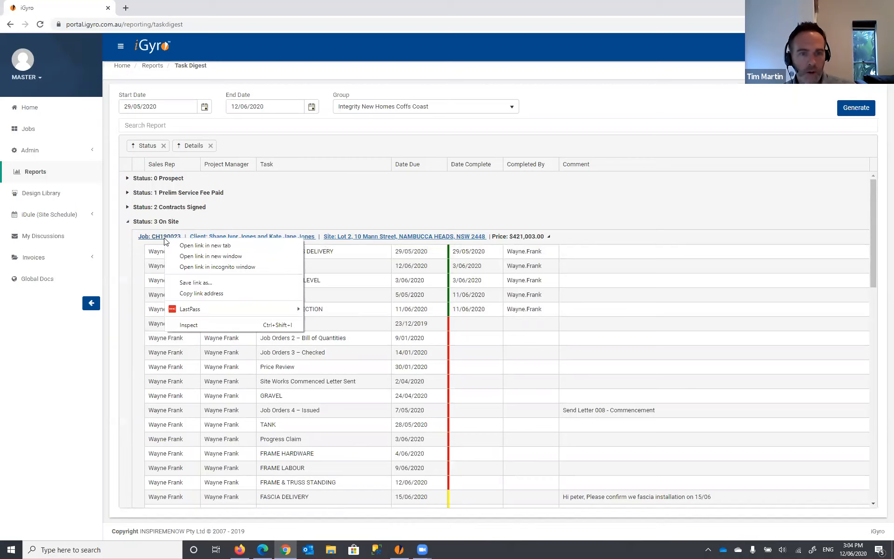
left_click(202, 246)
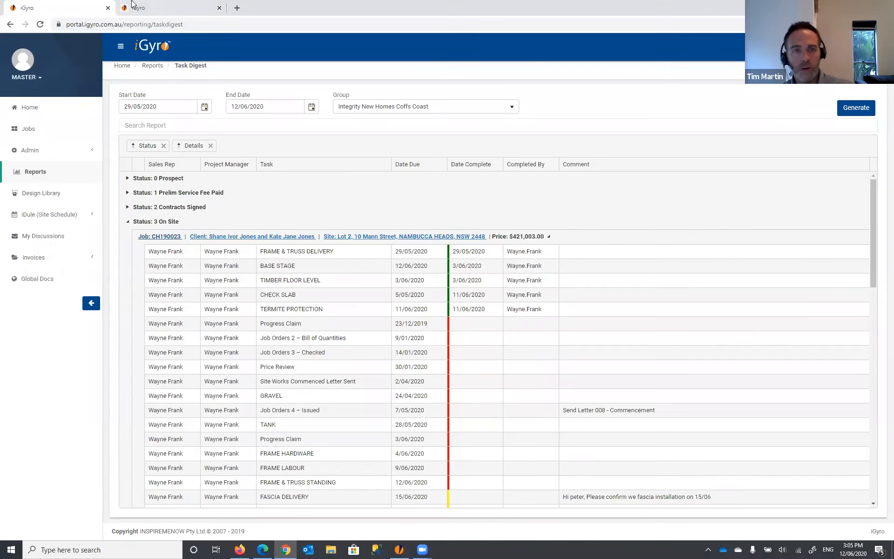
left_click(155, 10)
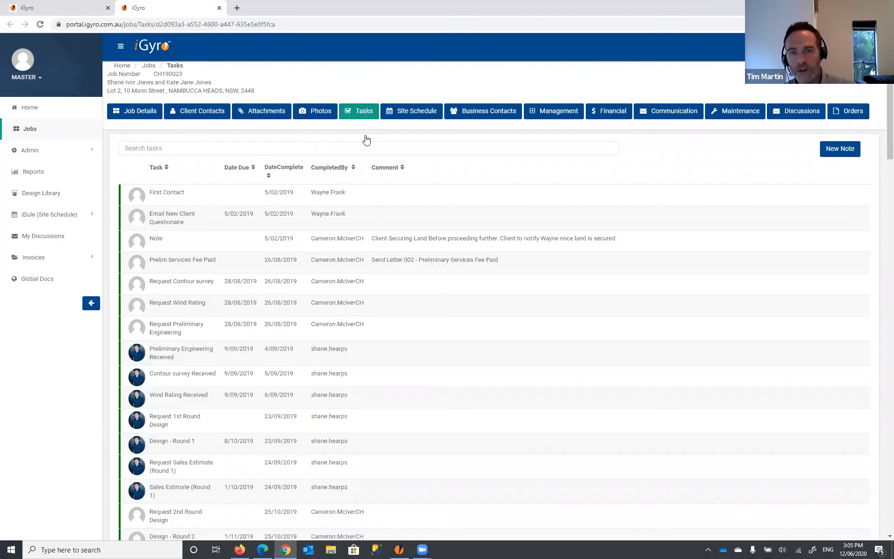
Step: Open the first On Site job's client link from the Task Digest in a new tab, review its task list, and close the job tabs
left_click(79, 14)
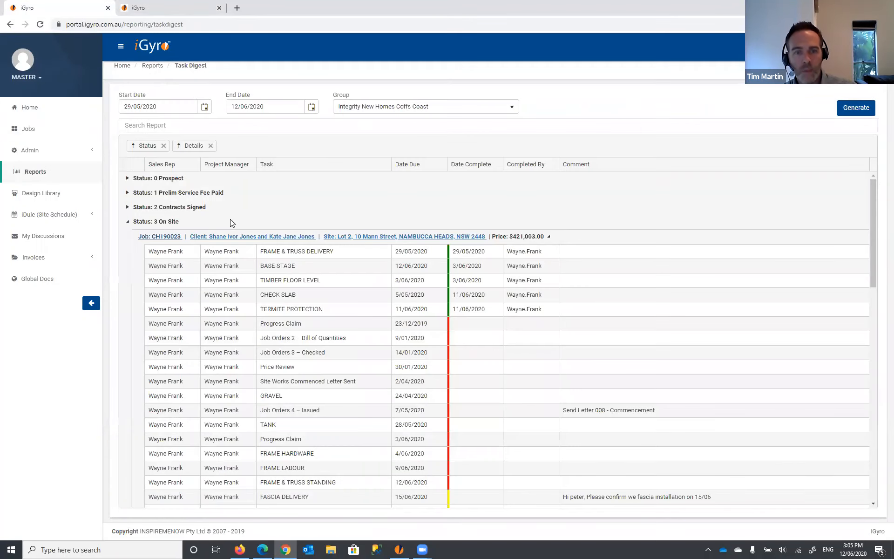
right_click(231, 236)
left_click(246, 243)
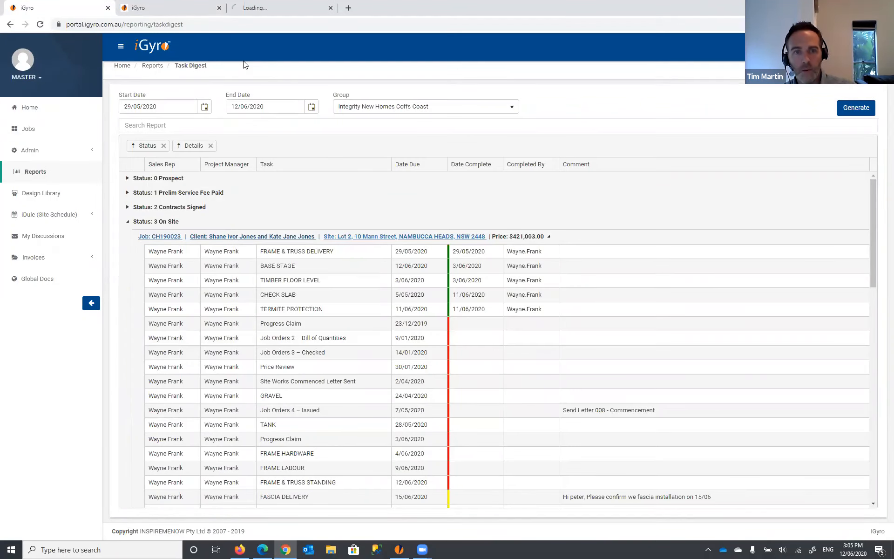
left_click(267, 11)
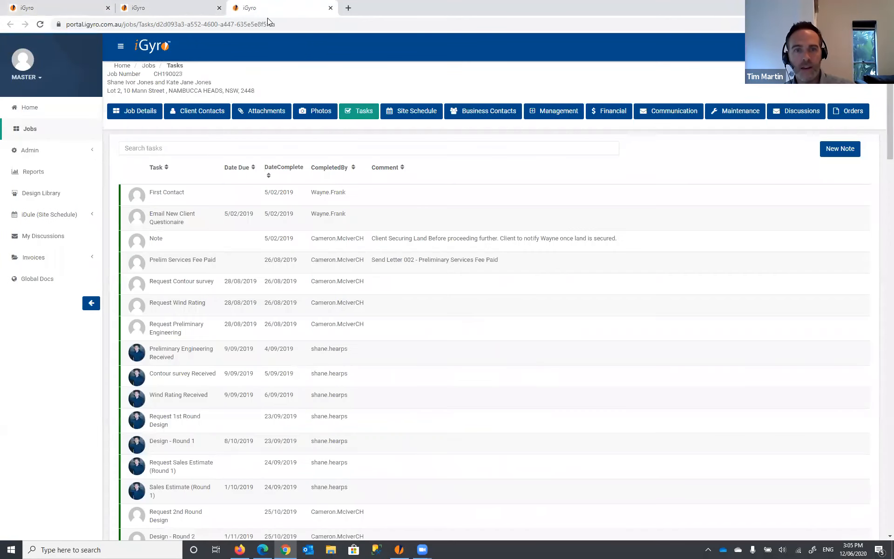
scroll(373, 209, "down", 8)
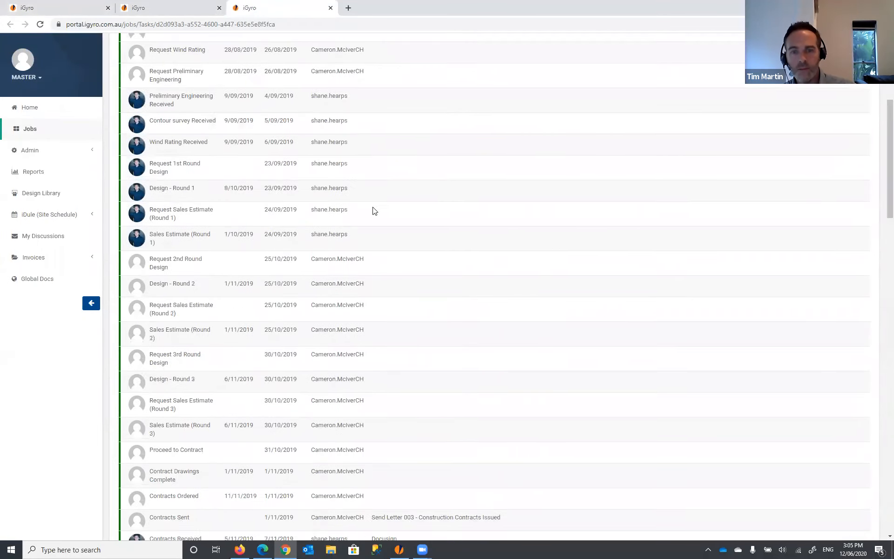
scroll(375, 194, "up", 8)
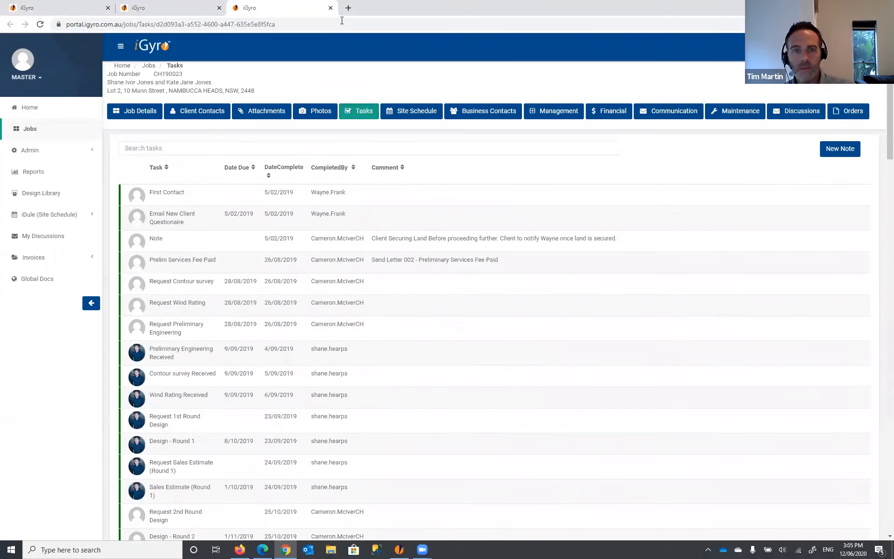
left_click(330, 8)
left_click(219, 7)
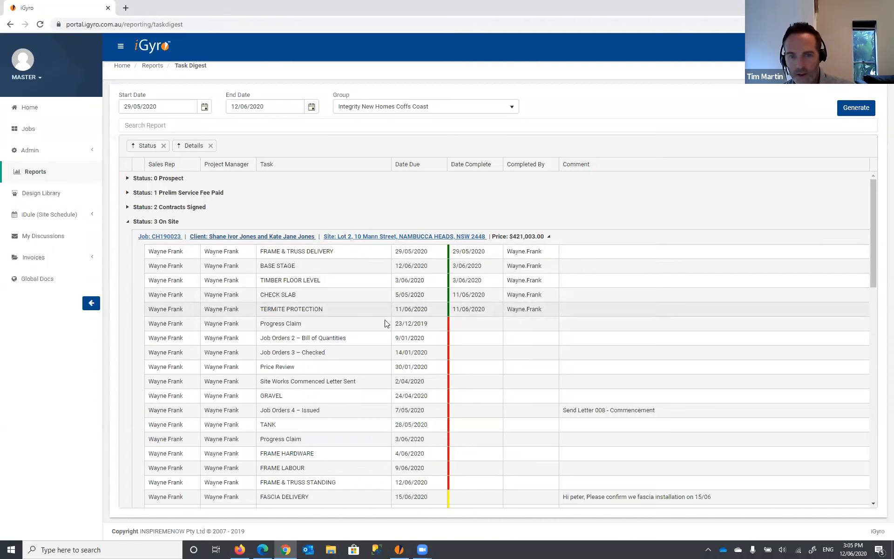
Step: Check the overdue GRAVEL task's due date and view the first On Site job's site schedule in a new tab
double_click(270, 395)
left_click(433, 393)
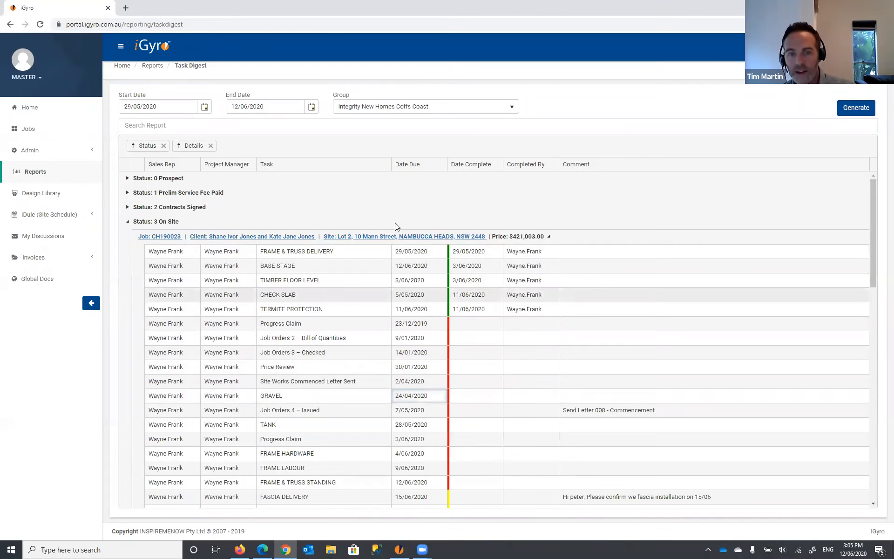
right_click(396, 237)
left_click(403, 247)
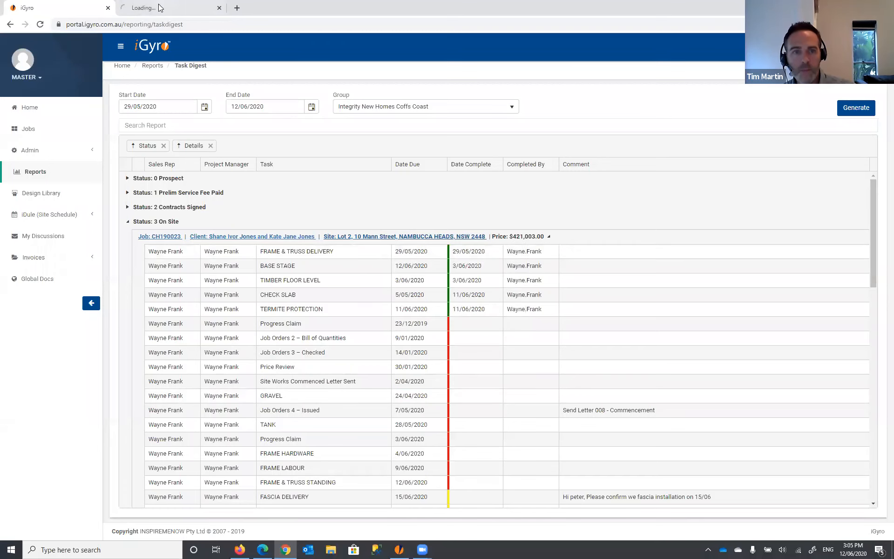
left_click(162, 14)
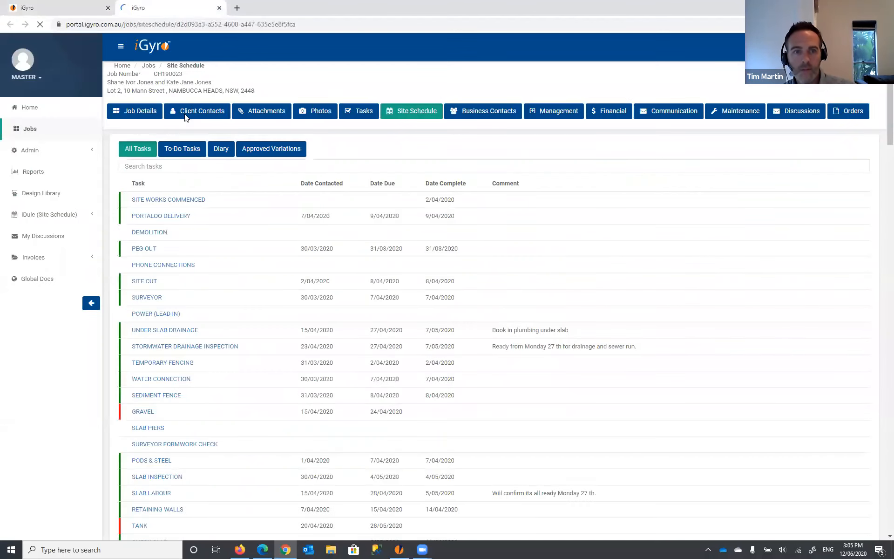
Step: Search the site schedule for "grav", inspect the GRAVEL task's contact and dates, and close it to return to the Task Digest
left_click(157, 167)
type("grav")
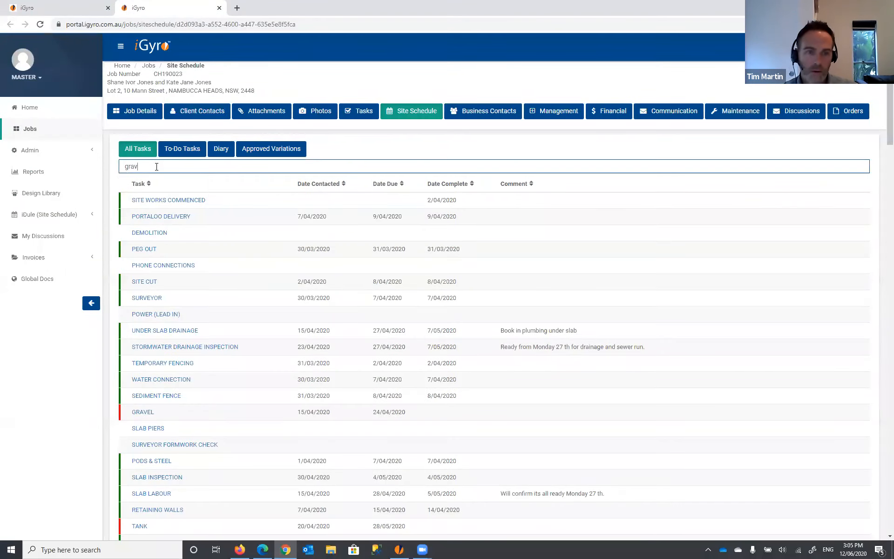
left_click(140, 201)
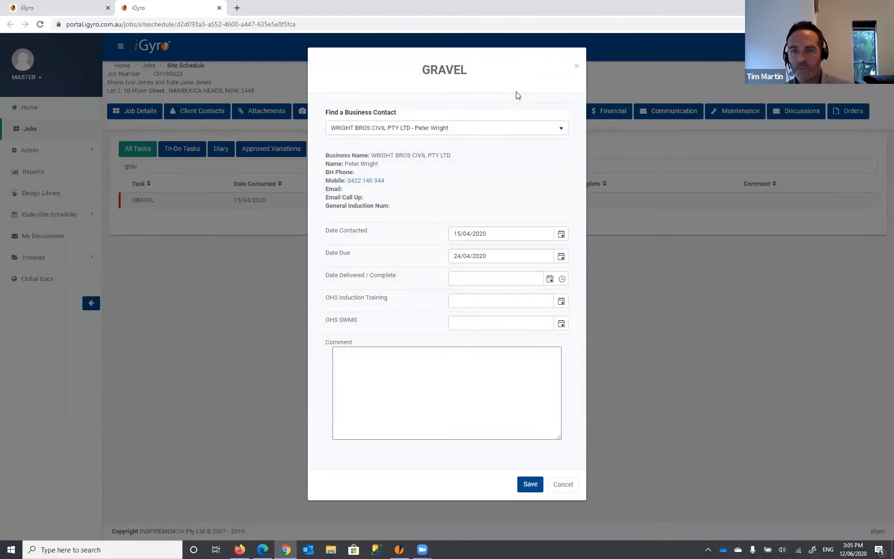
left_click(577, 65)
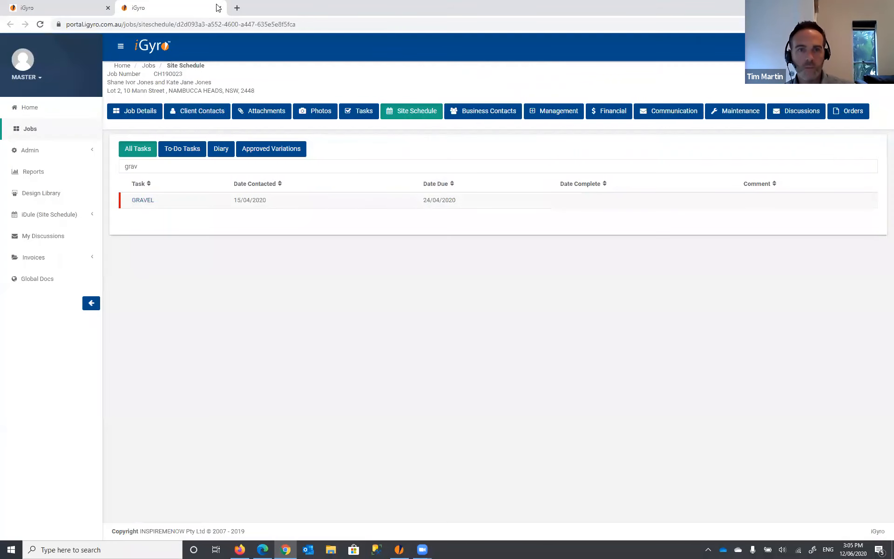
left_click(219, 8)
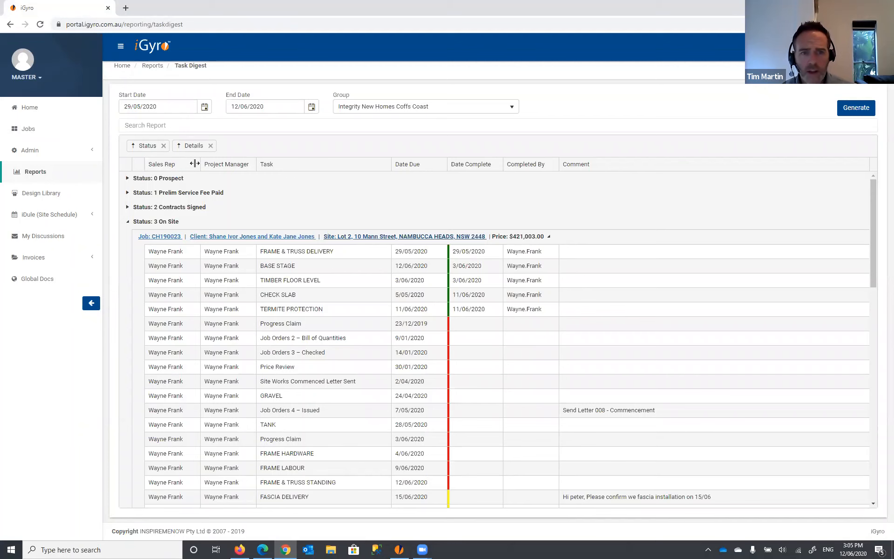
Step: Replace the report's Status and Details grouping with grouping by Sales Rep
left_click(128, 179)
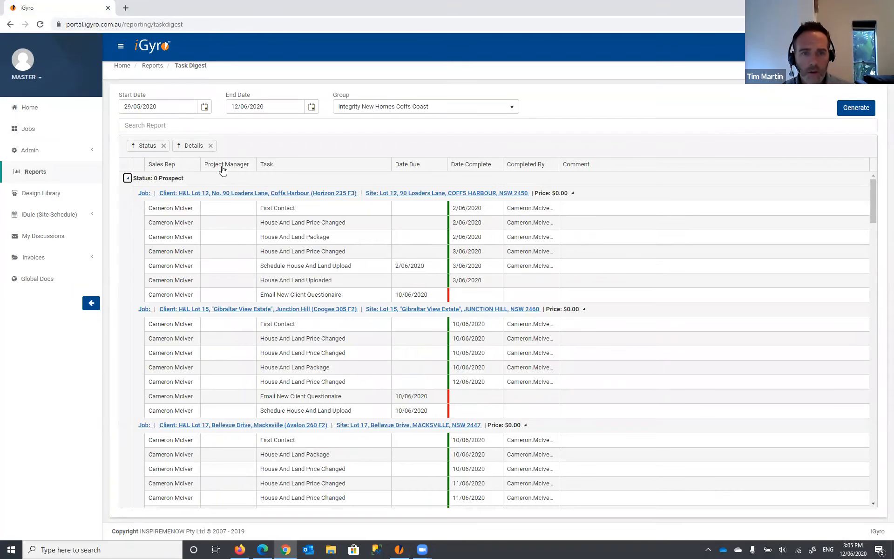
left_click(210, 146)
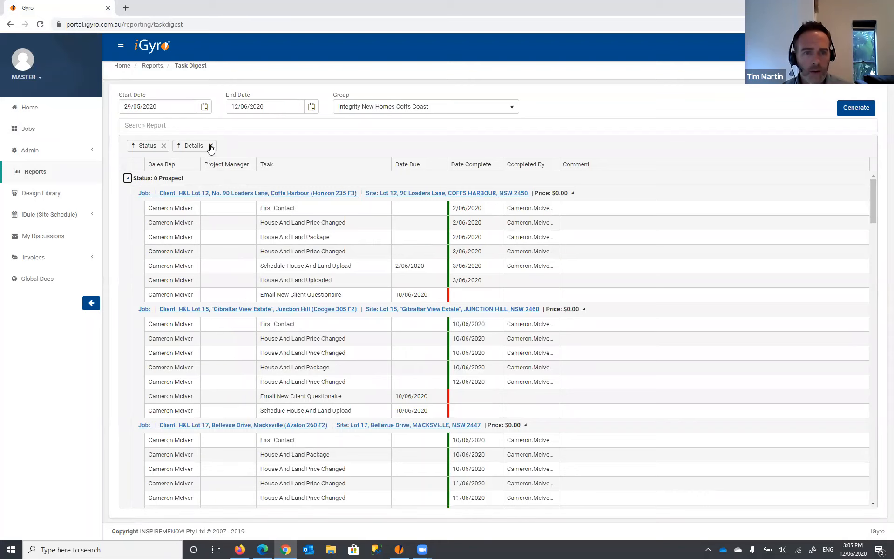
left_click(163, 147)
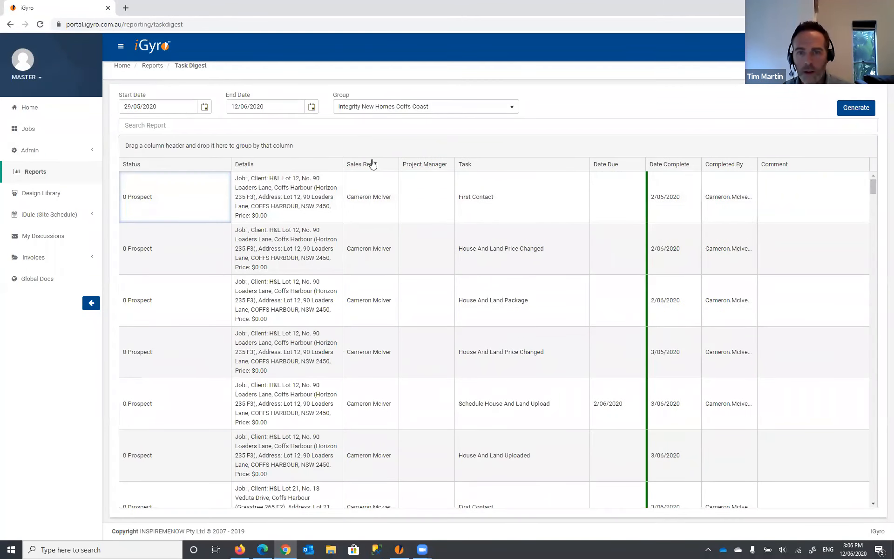
left_click_drag(362, 168, 150, 147)
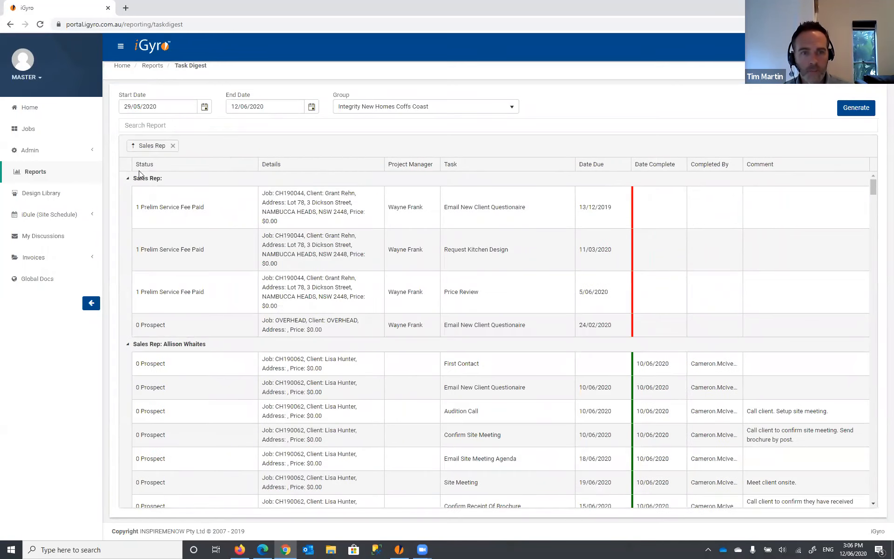
Step: Collapse and expand the Sales Rep groups to review the tasks listed under each sales representative
left_click(127, 179)
left_click(128, 179)
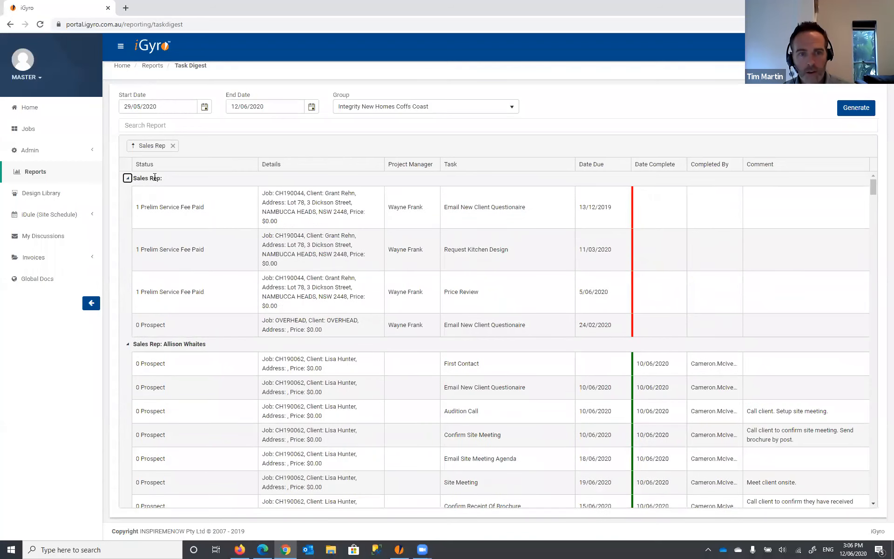
left_click(128, 178)
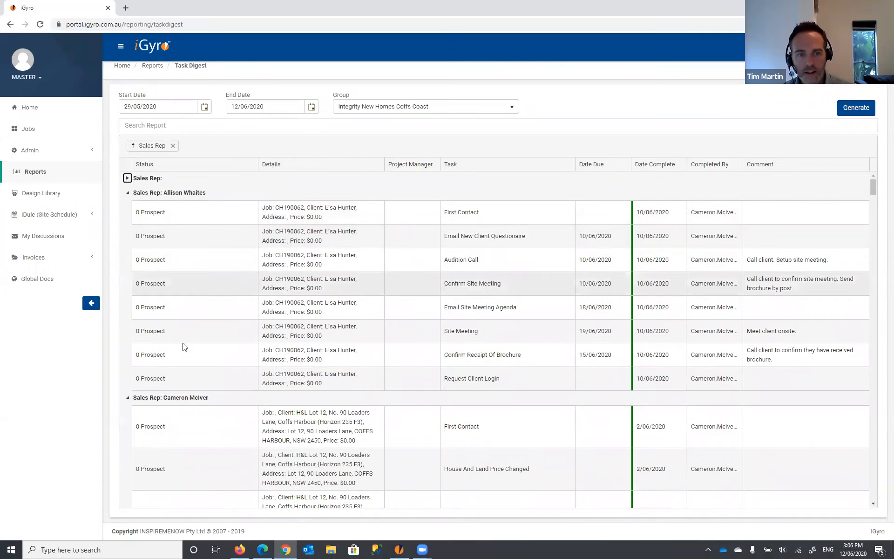
scroll(189, 358, "down", 3)
left_click(129, 259)
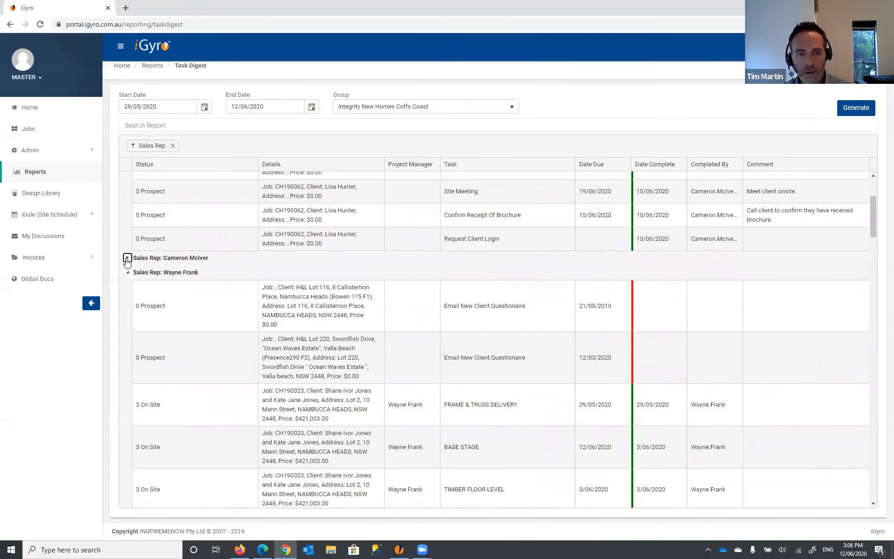
left_click(129, 260)
left_click(129, 259)
scroll(193, 347, "down", 3)
scroll(191, 342, "up", 5)
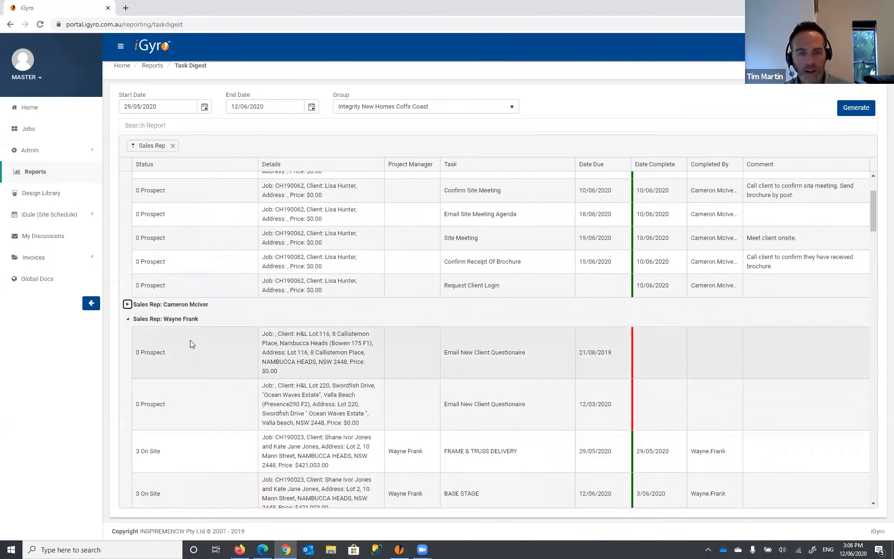
left_click(129, 371)
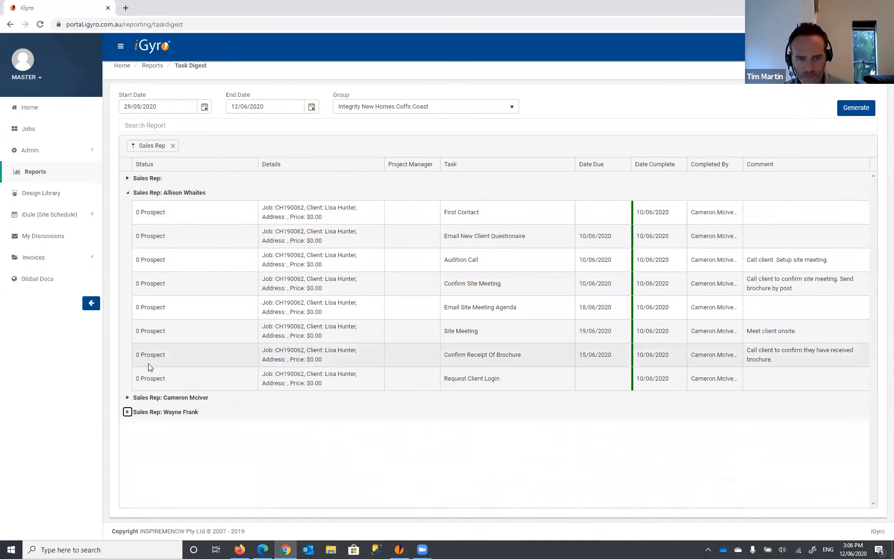
left_click(127, 397)
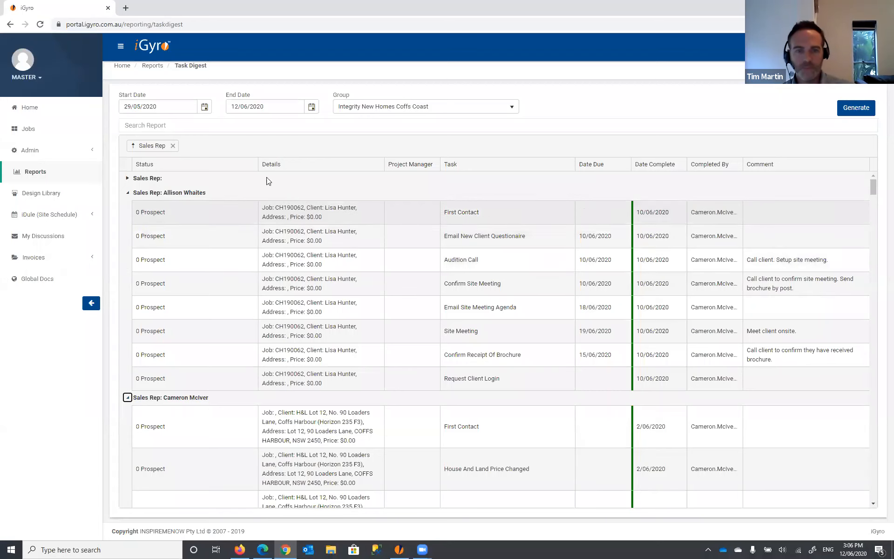
Step: Replace the Sales Rep grouping with Status and Details, and collapse the 0 Prospect group
left_click(172, 145)
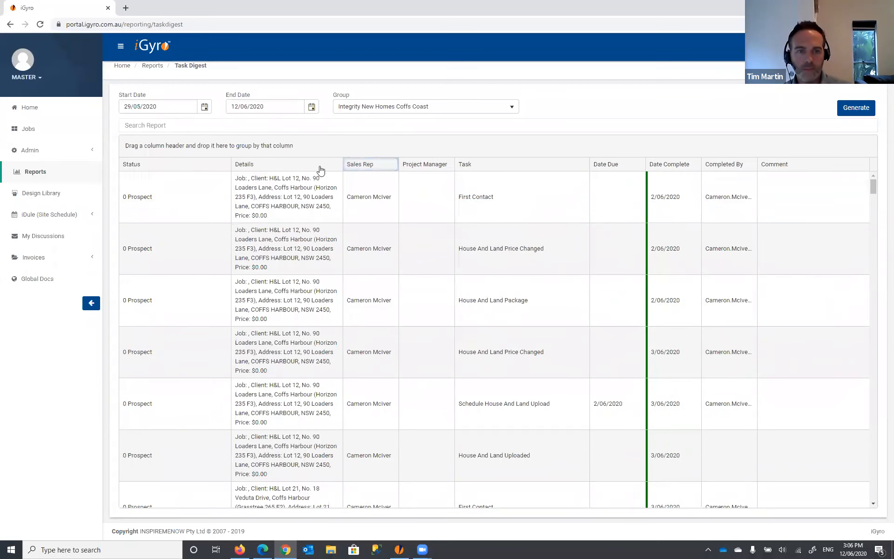
left_click_drag(186, 164, 216, 142)
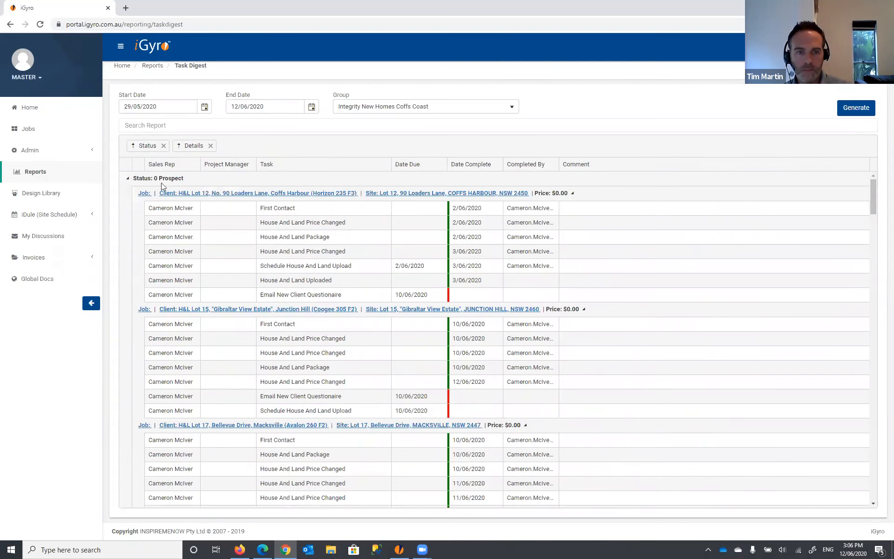
left_click(129, 180)
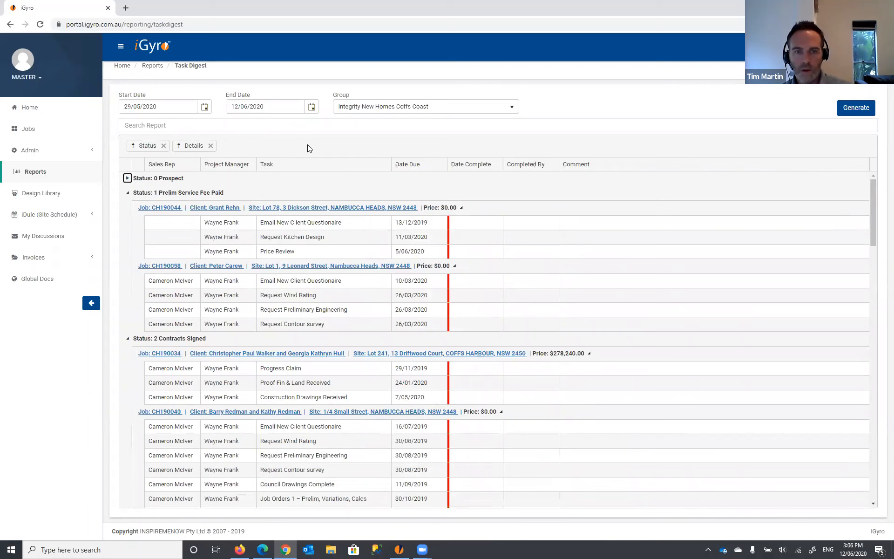
Step: Clear the Status and Details grouping and try moving the Project Manager column ahead of Details with a wider width
left_click(210, 146)
left_click(163, 146)
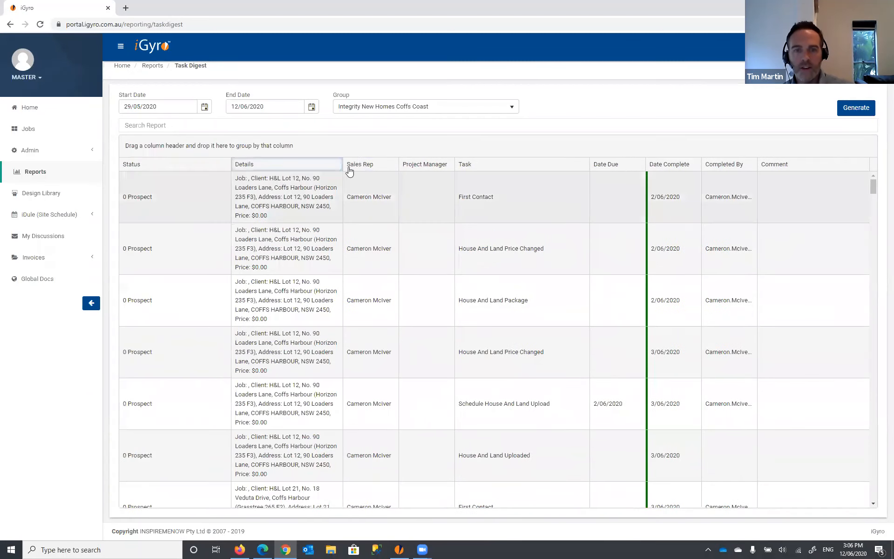
left_click_drag(399, 164, 448, 168)
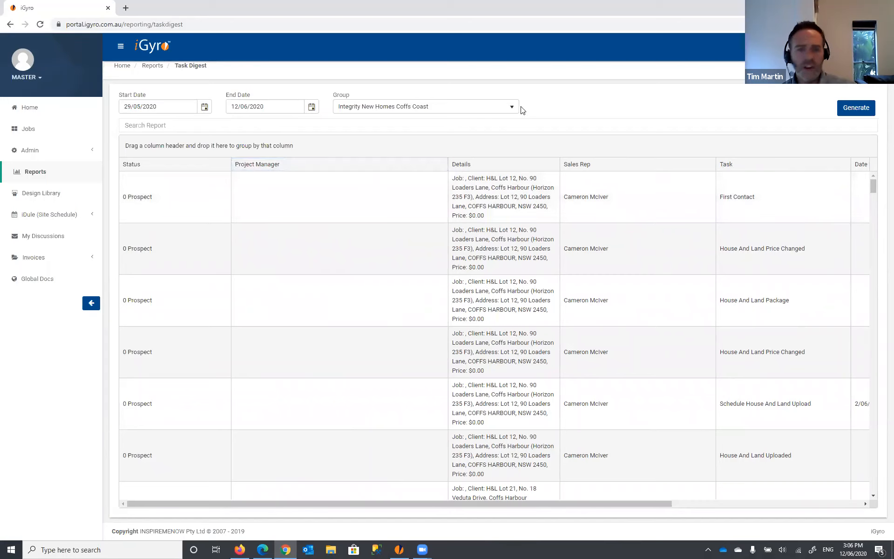
Step: Regenerate the Task Digest for Integrity New Homes Coffs Coast to restore its default layout, and collapse the 0 Prospect group
left_click(855, 112)
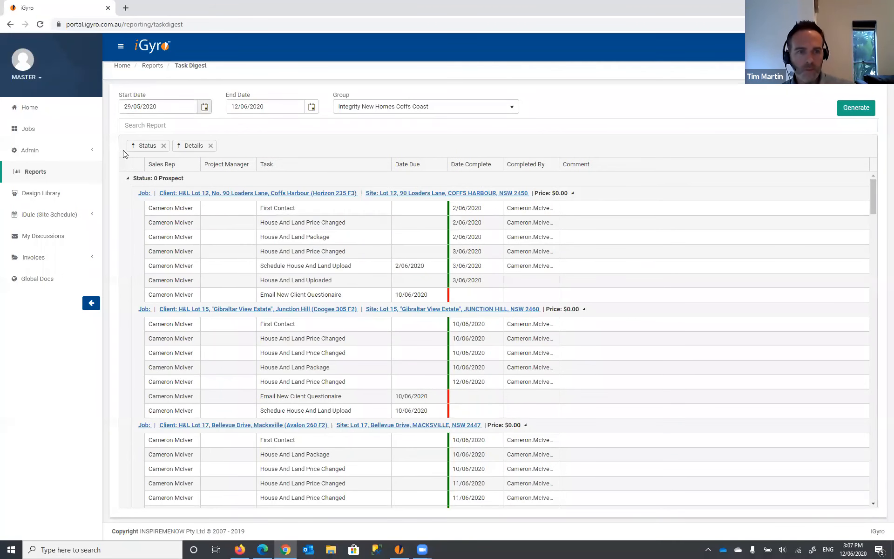
left_click(127, 178)
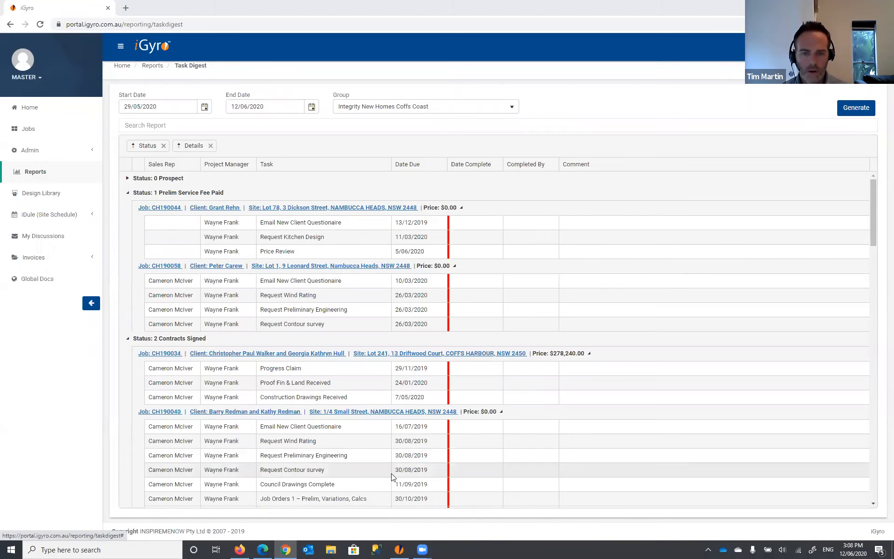
Step: Switch to the iGyro desktop application and open the Excel report "07. Sales Lead Report (Sales Consultants)" to check its criteria
left_click(399, 549)
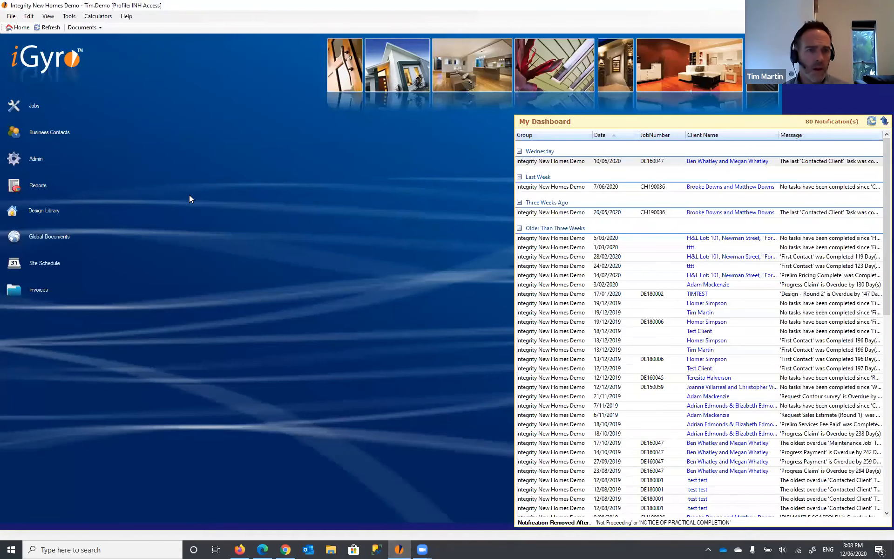
left_click(41, 186)
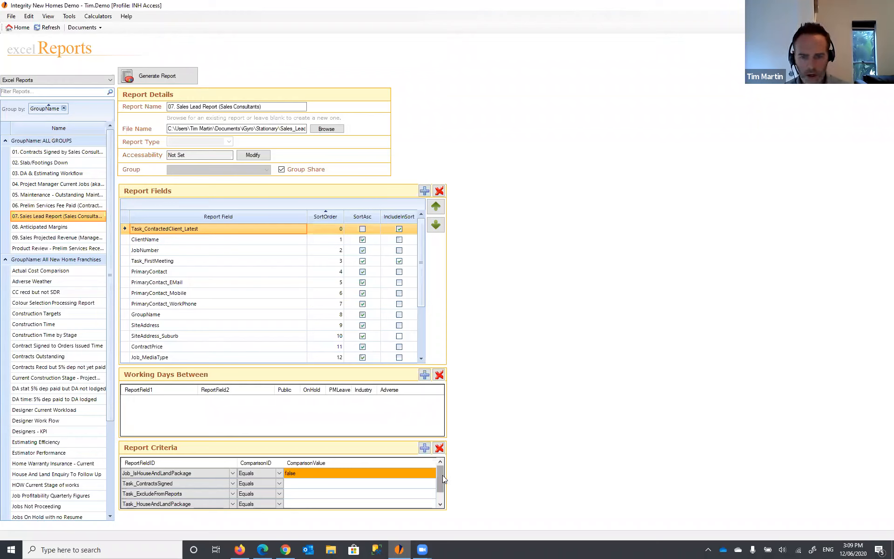
mouse_move(442, 477)
left_mouse_down()
mouse_move(442, 489)
mouse_move(442, 475)
left_mouse_up()
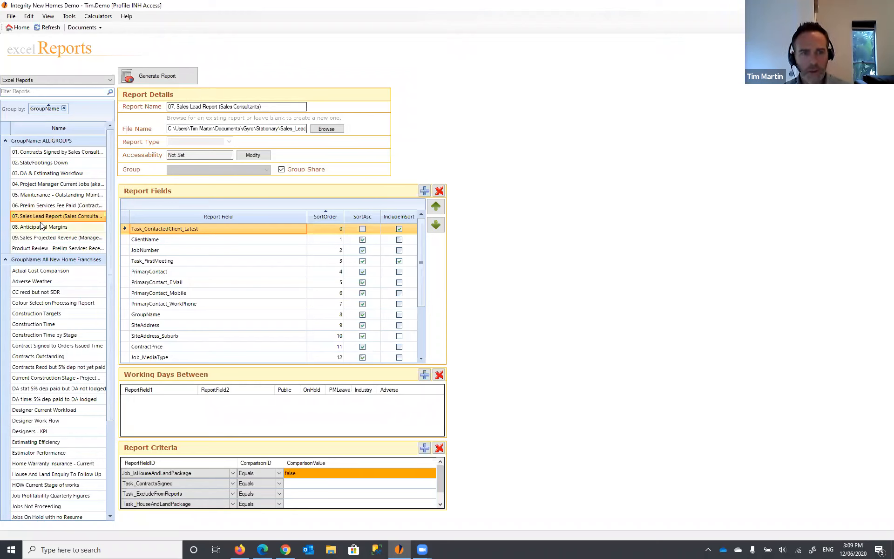
Step: Generate the Sales Lead Report and view the resulting Sales_Leads workbook in Excel
left_click(168, 77)
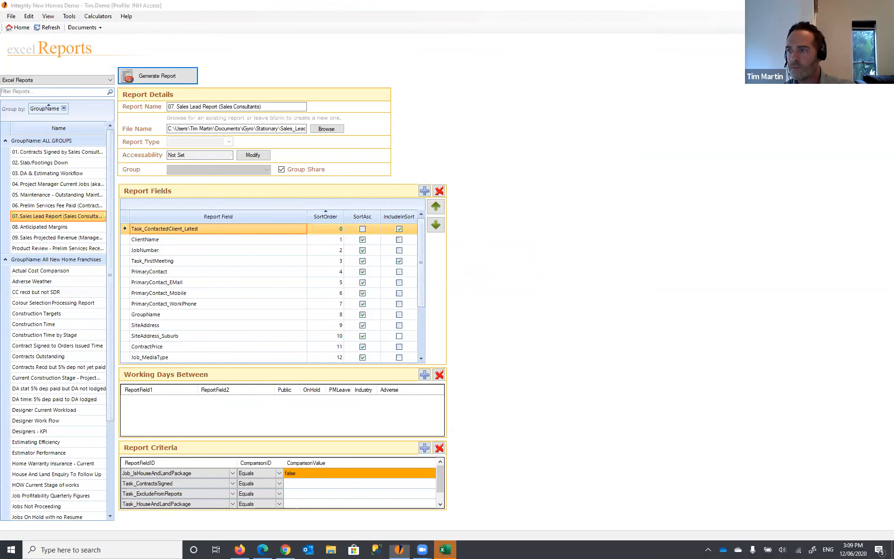
left_click(335, 64)
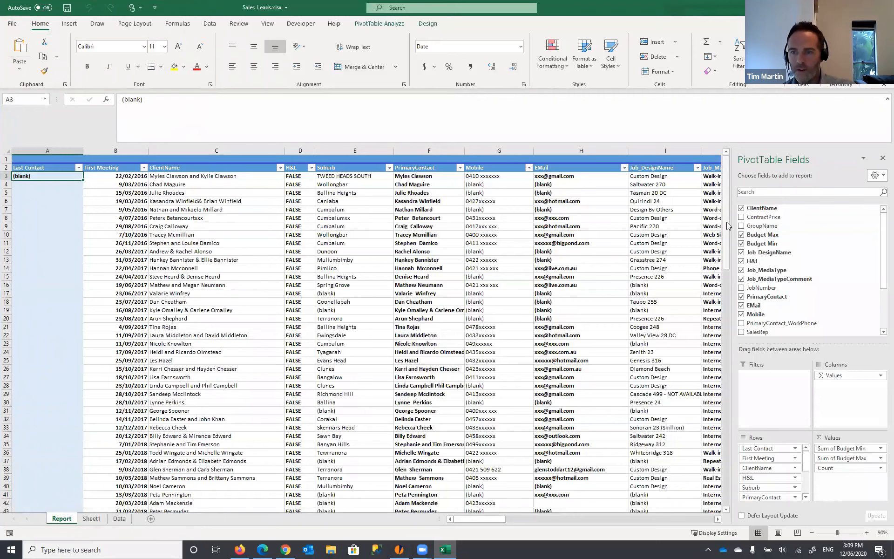
Step: Review the first lead's first meeting date, client name, primary contact, mobile and email in the Sales_Leads report
left_click_drag(729, 226, 717, 200)
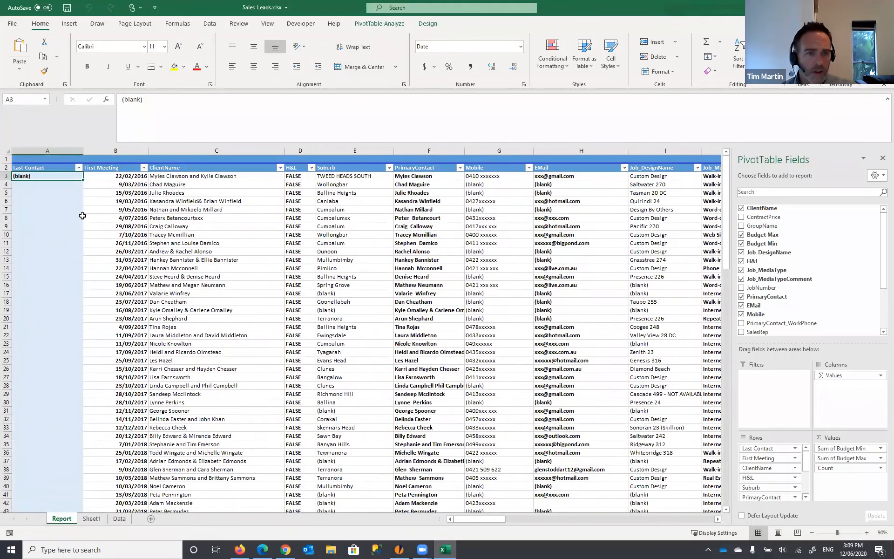
left_click(109, 176)
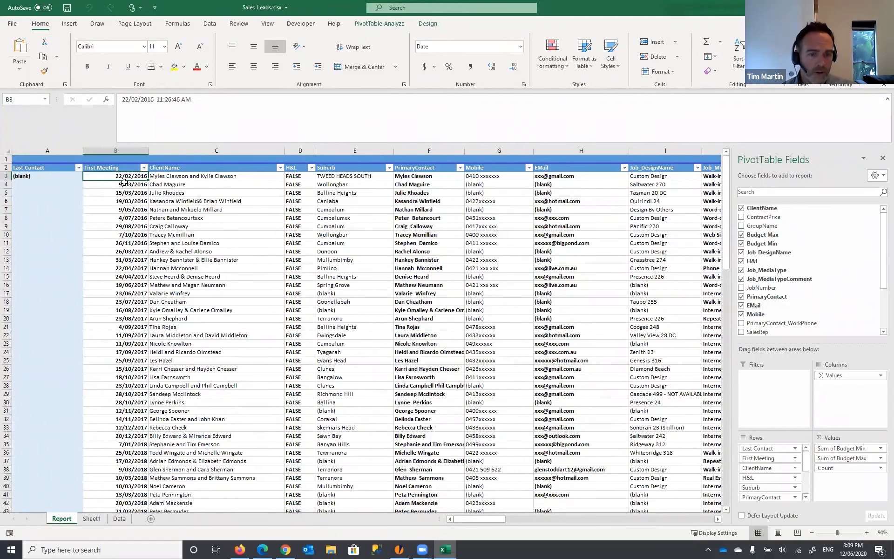
left_click(221, 177)
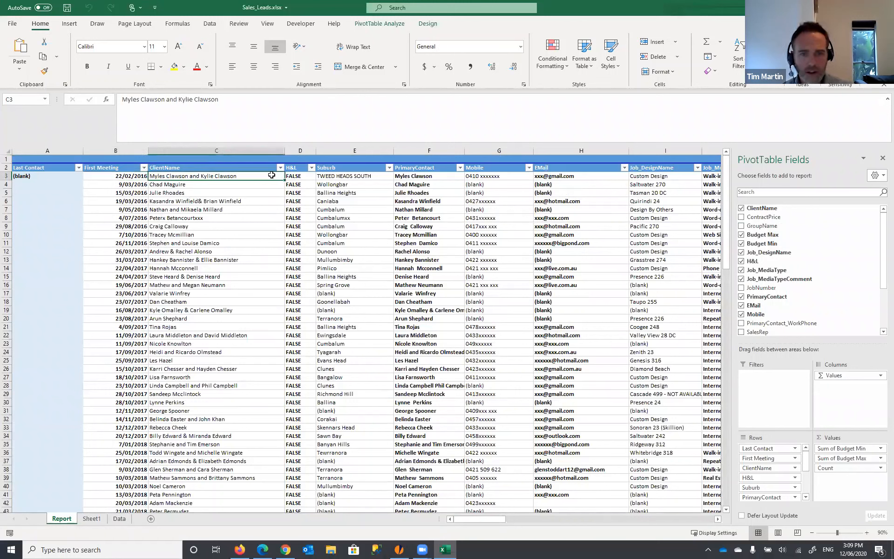
left_click(419, 177)
left_click(495, 176)
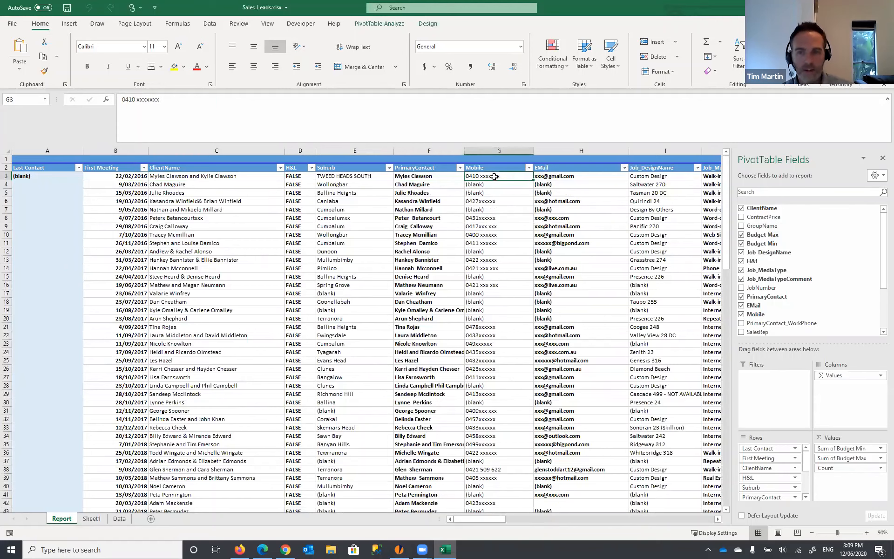
left_click(564, 176)
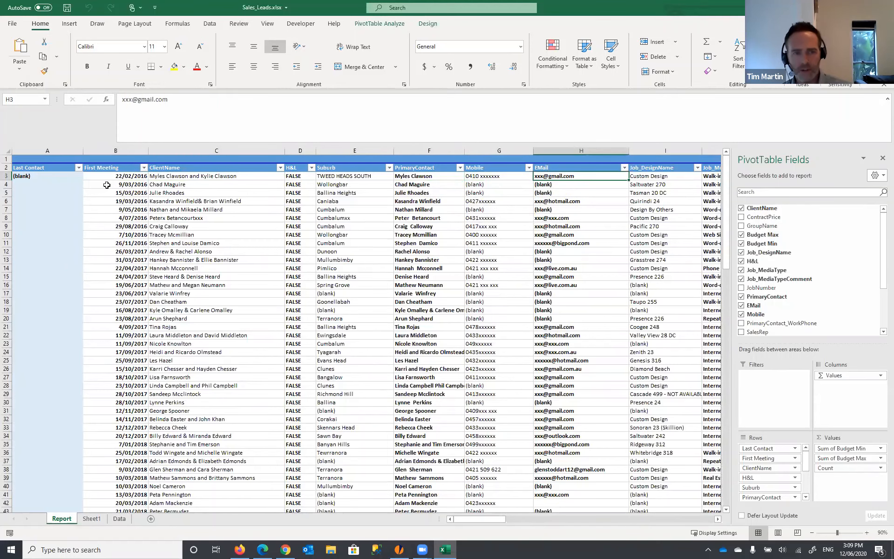
Step: Examine the Last Contact dates against the first meeting dates and clients in the last five rows above the Grand Total
scroll(112, 181, "down", 3)
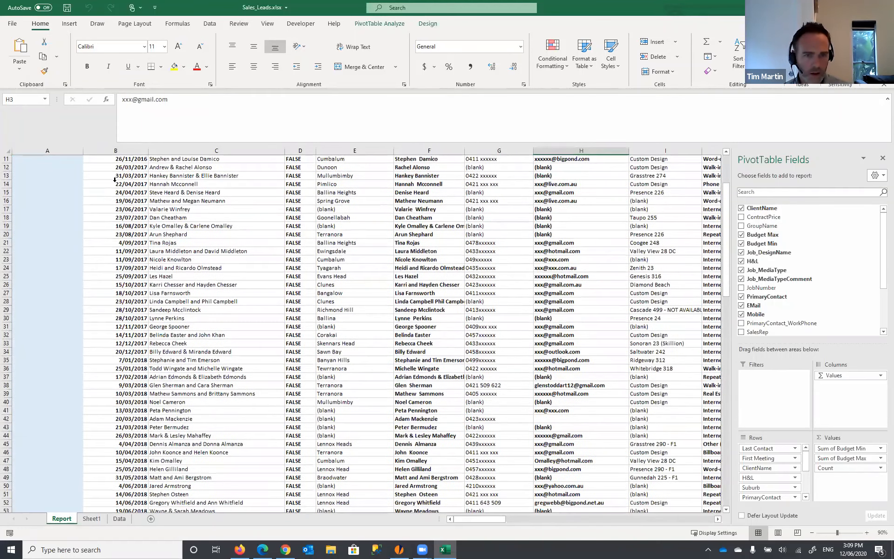
scroll(114, 181, "down", 10)
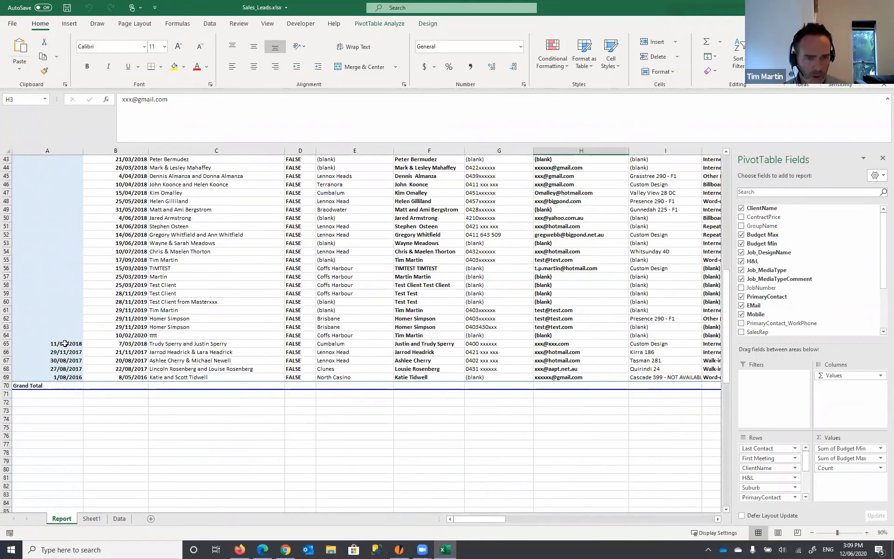
left_click_drag(65, 343, 60, 378)
scroll(77, 315, "up", 7)
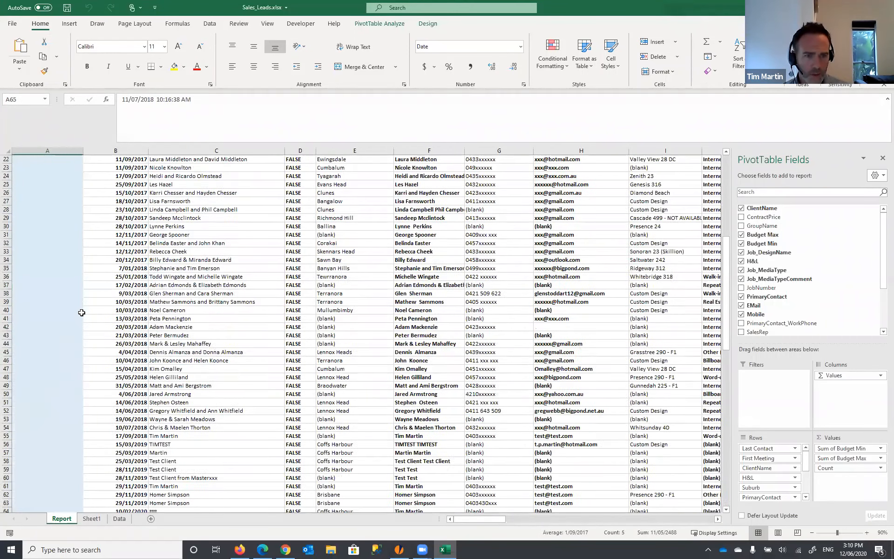
scroll(79, 310, "up", 7)
scroll(70, 293, "down", 10)
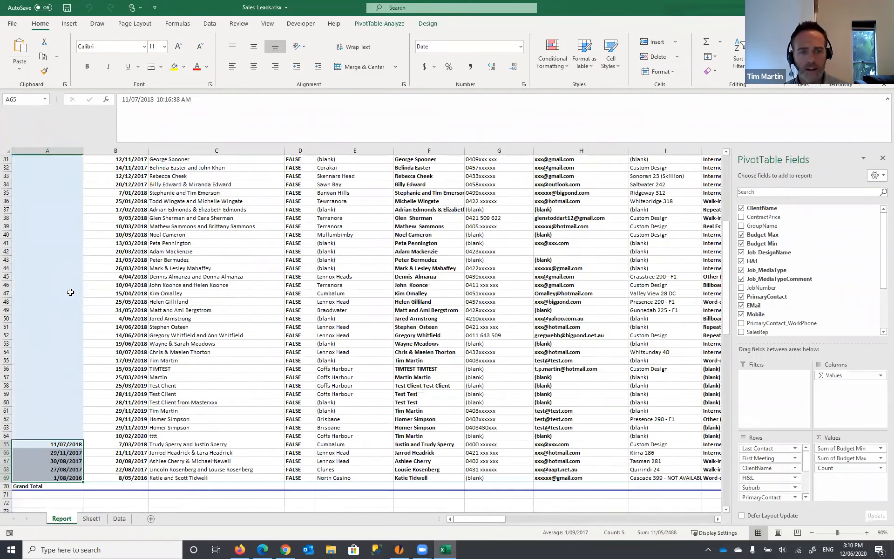
scroll(70, 292, "down", 4)
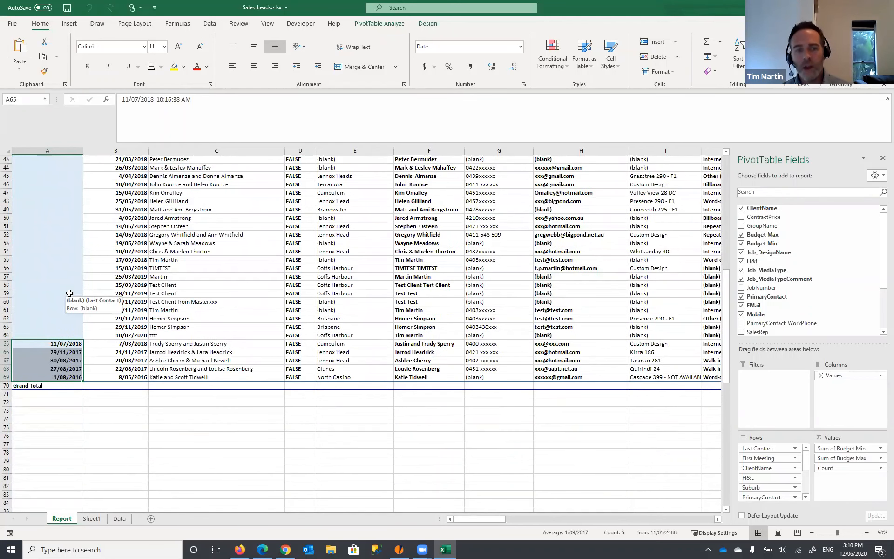
left_click_drag(71, 345, 192, 376)
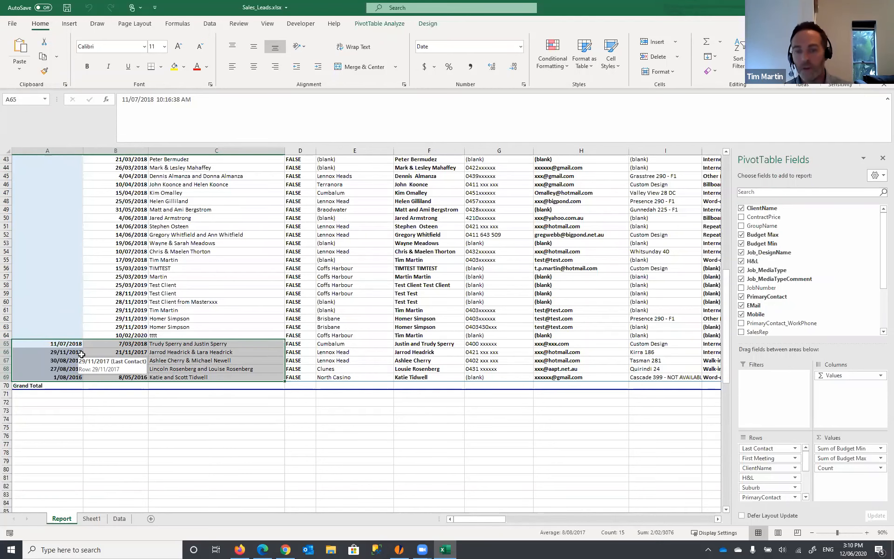
Step: Read the contact notes in column L for the leads in rows 65, 68 and 69, and return to the client name in row 65
left_click_drag(484, 518, 614, 521)
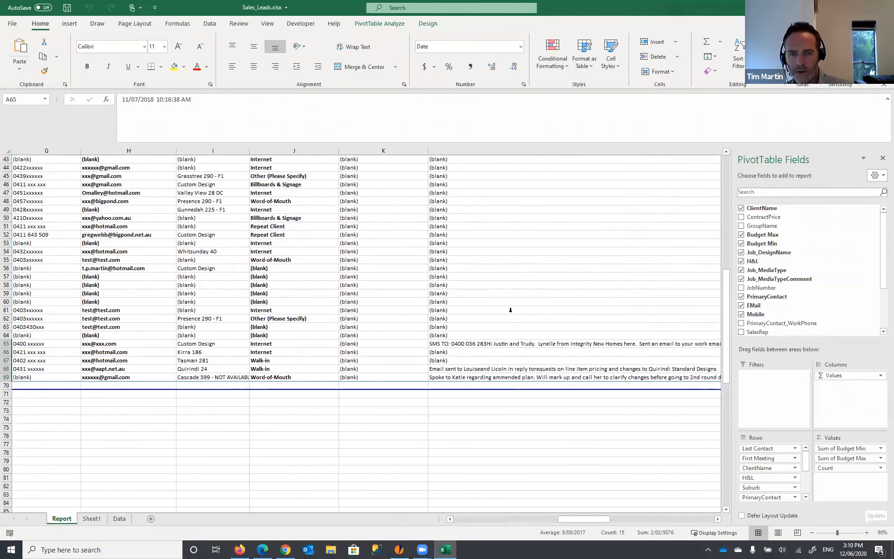
left_click(451, 344)
left_click(451, 369)
left_click(452, 375)
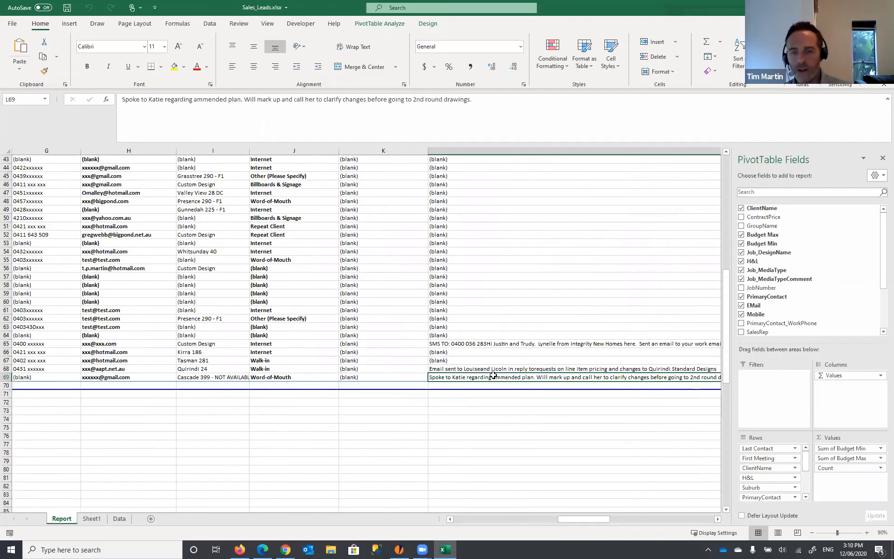
left_click_drag(590, 519, 456, 527)
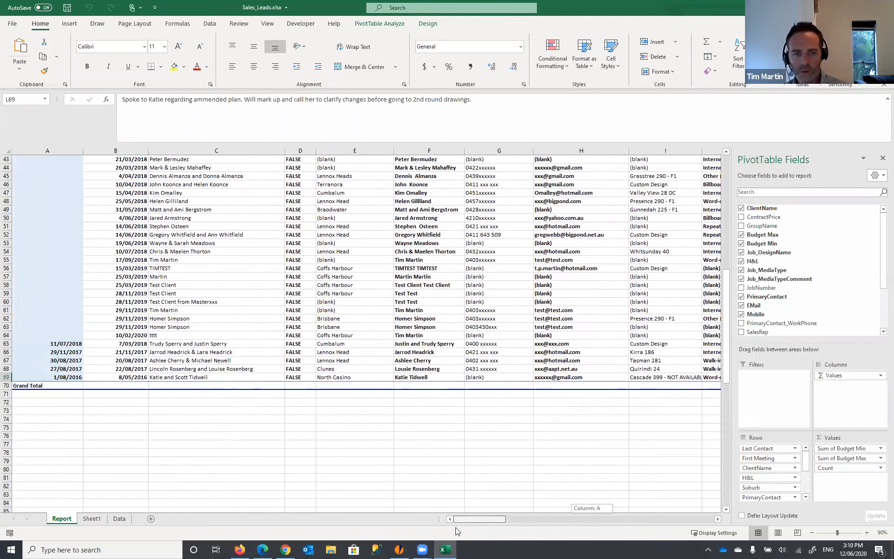
left_click(173, 349)
left_click(176, 344)
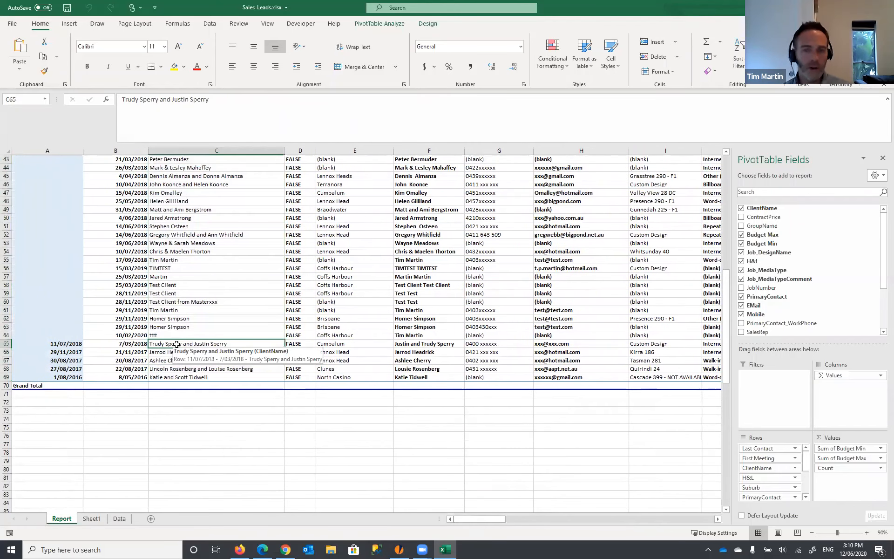
Step: Return to the iGyro desktop application and review all Report Criteria of the Sales Lead Report
left_click(840, 7)
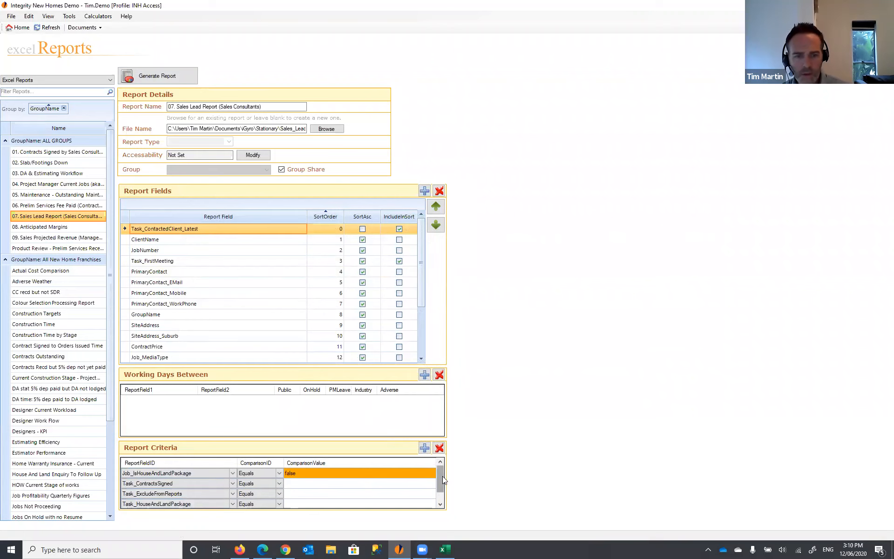
left_click_drag(442, 476, 442, 485)
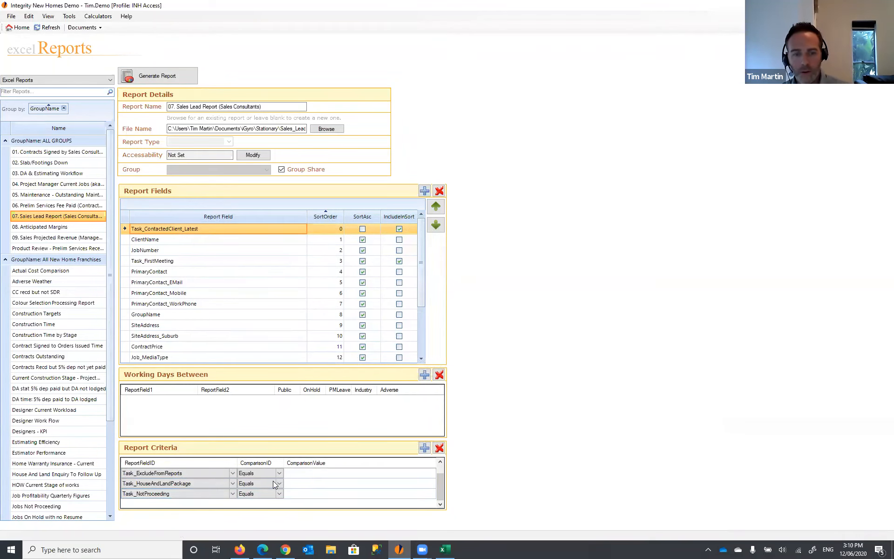
scroll(225, 487, "up", 2)
left_click(308, 484)
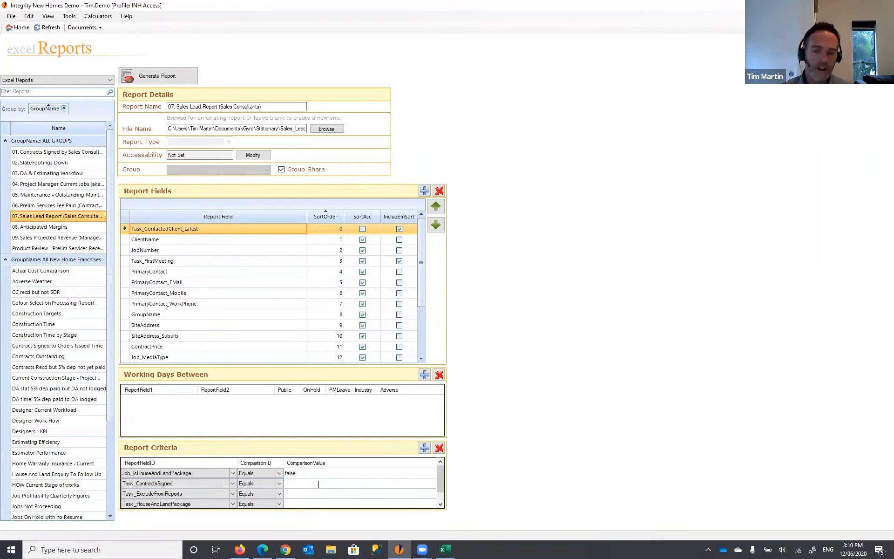
scroll(438, 491, "down", 1)
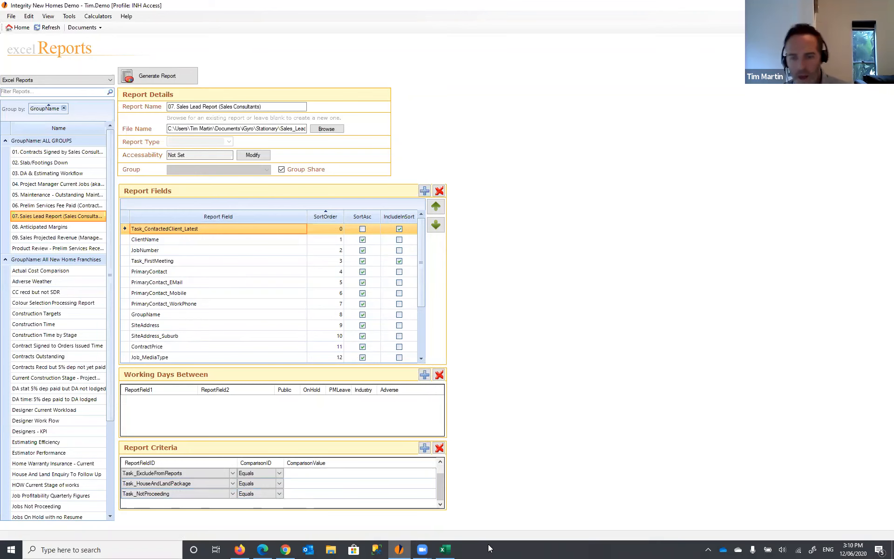
Step: Switch back to the Sales_Leads workbook in Excel and look through the lead list from the last rows up to the earliest meetings
left_click(452, 544)
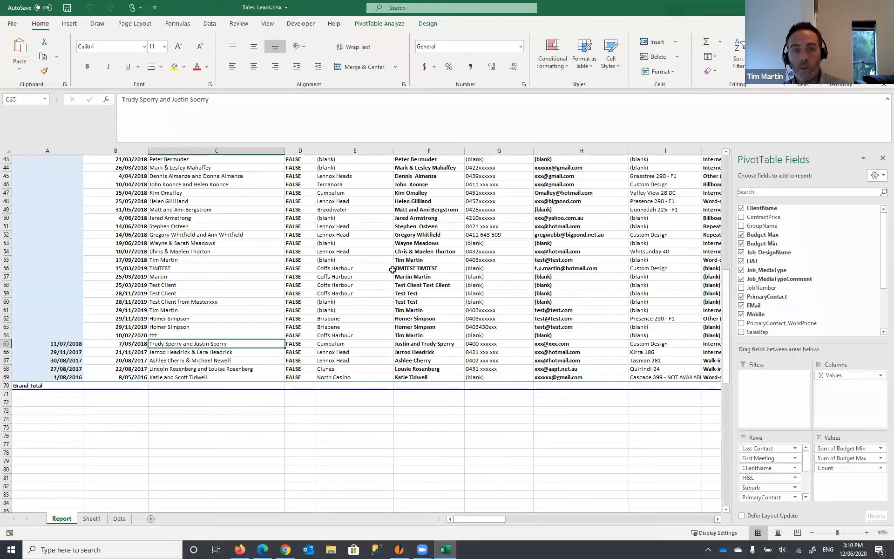
scroll(391, 270, "up", 4)
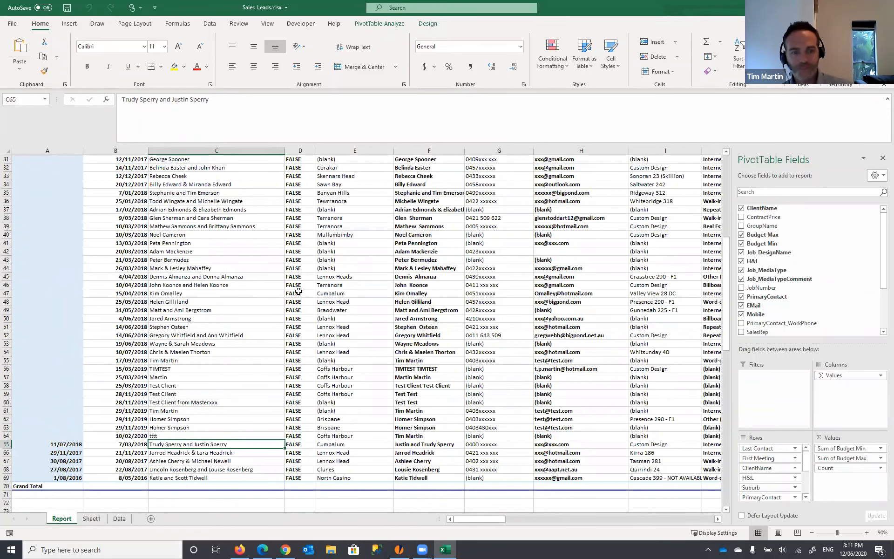
scroll(288, 284, "up", 9)
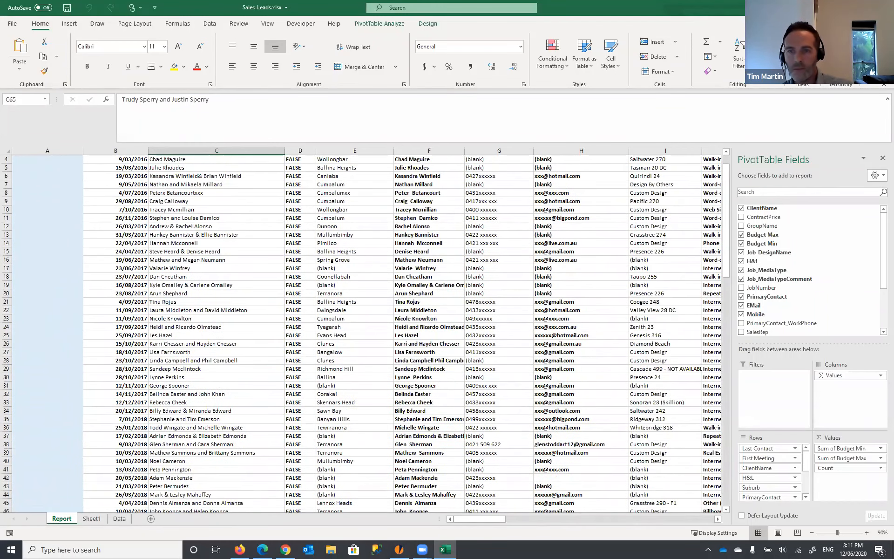
Step: Switch to iGyro, open the Excel report "09. Sales Projected Revenue (Management)" and review its Report Criteria
key("alt+Tab")
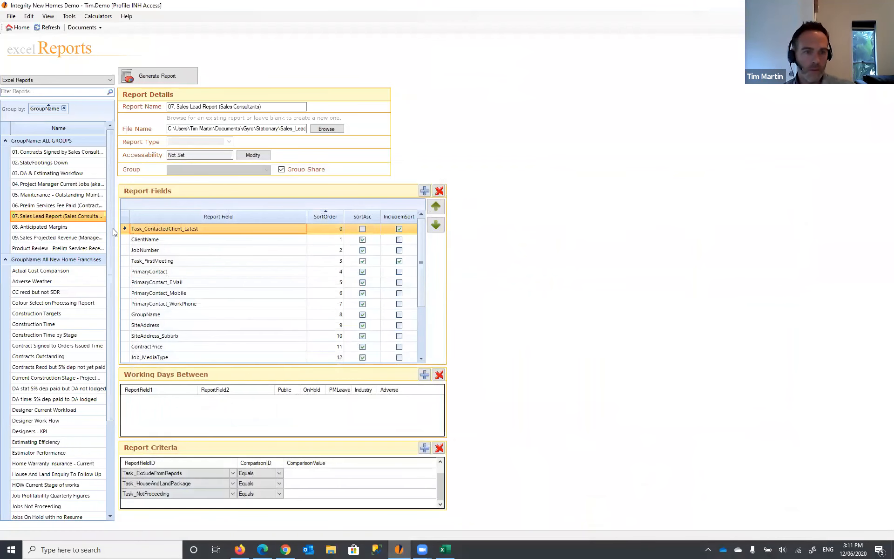
left_click(45, 239)
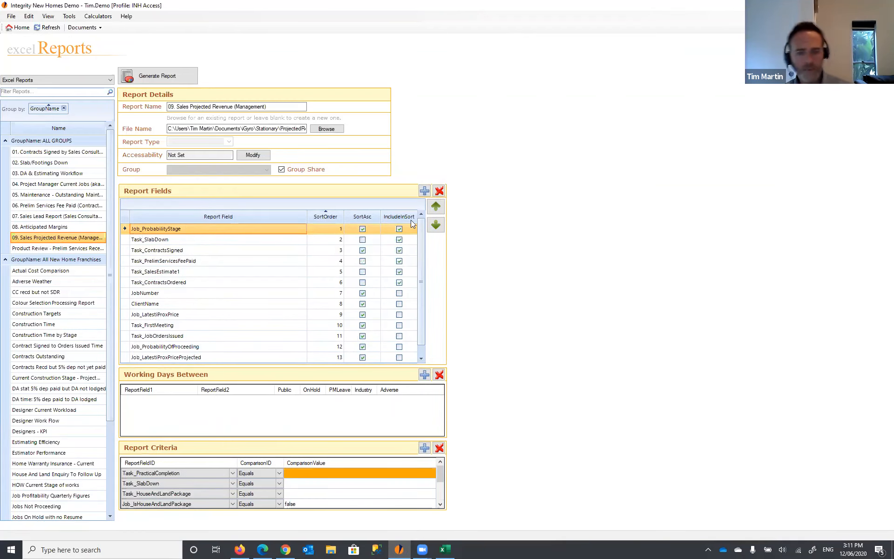
left_click_drag(439, 480, 441, 492)
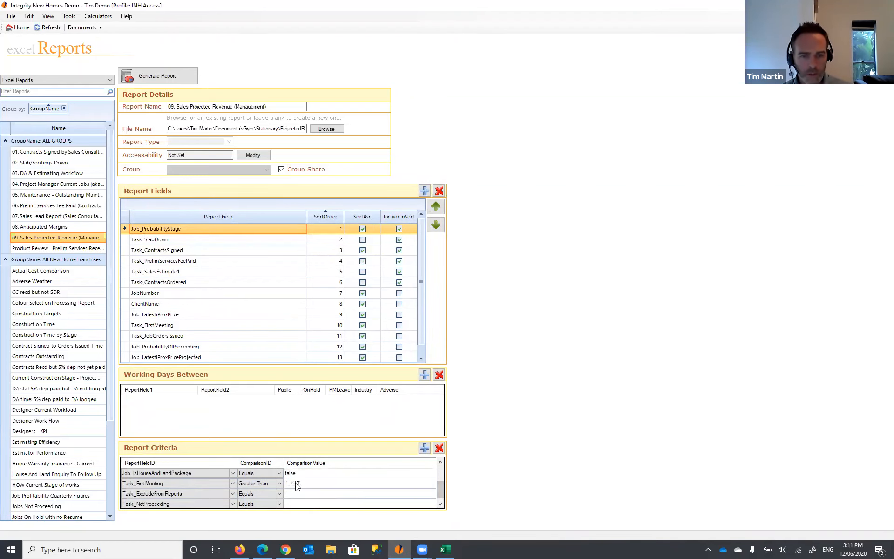
Step: Try 1.1.20 as the comparison value of the Task_FirstMeeting criterion, and restore it to 1.1.17
left_click(312, 484)
left_click(312, 485)
left_click_drag(439, 489, 439, 489)
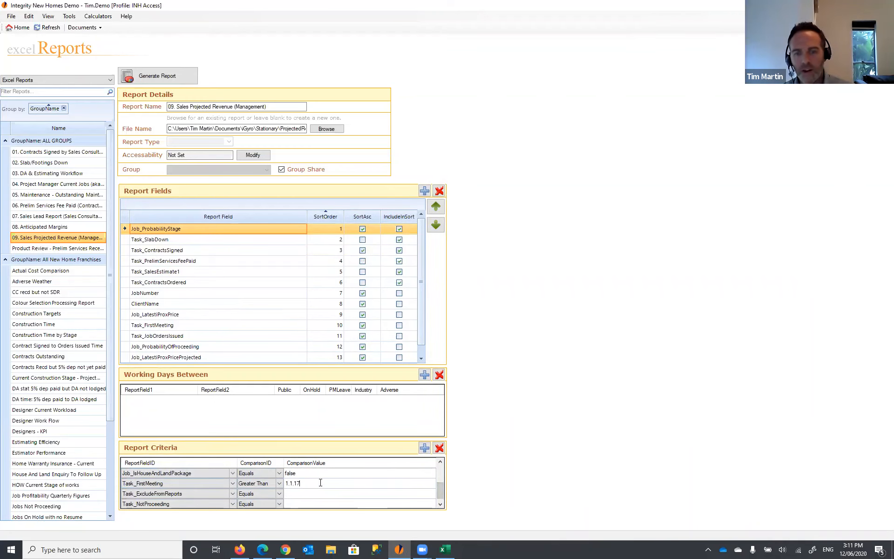
left_click_drag(320, 483, 287, 488)
left_click(298, 484)
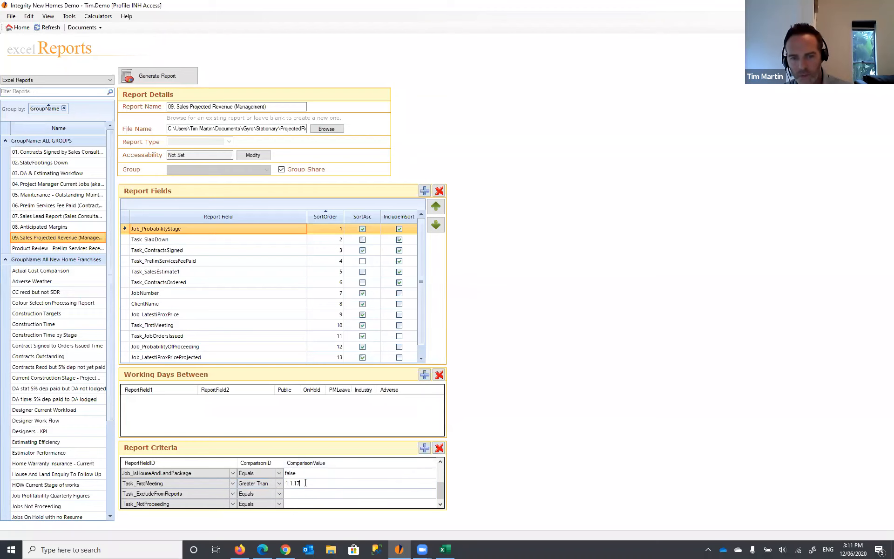
double_click(304, 484)
left_click_drag(302, 483, 293, 483)
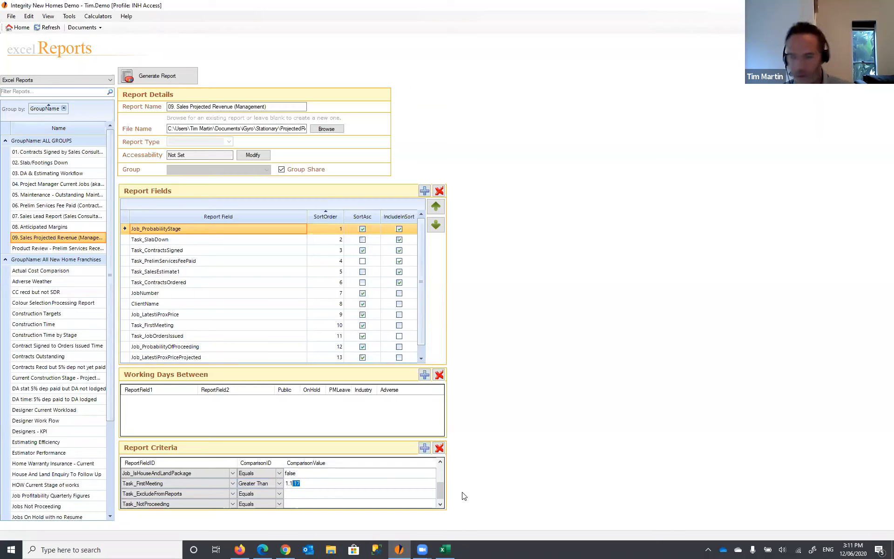
key("Right")
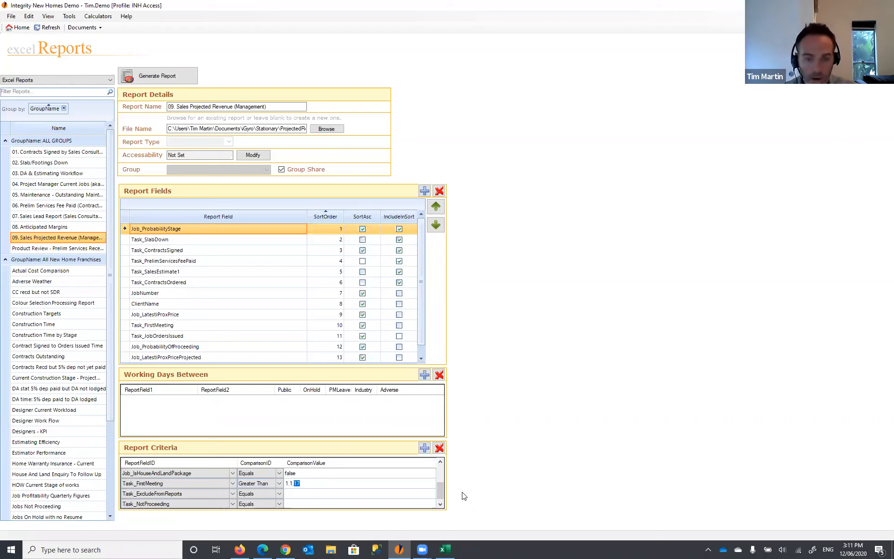
type("20")
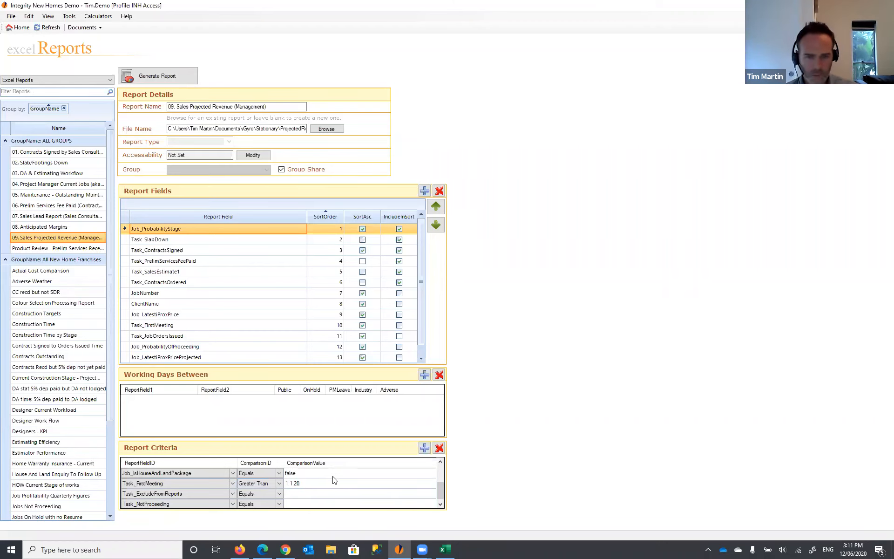
key("BackSpace")
key("BackSpace")
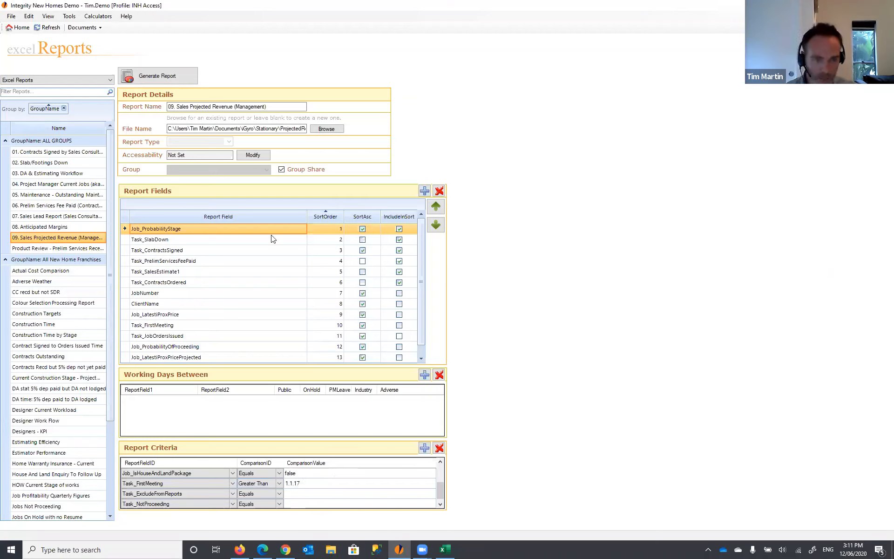
Step: Generate the Sales Projected Revenue report and review the 10% First Meeting group in the ProjectedRevenue workbook
left_click(165, 74)
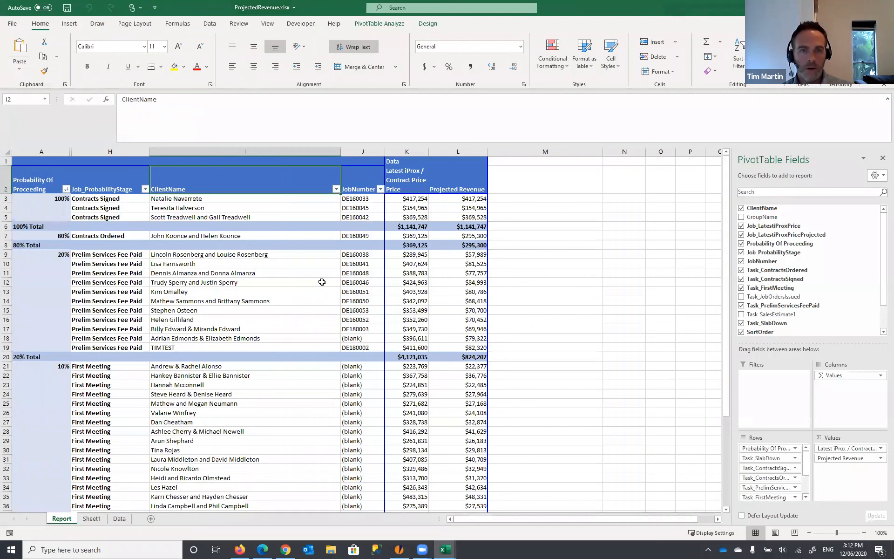
left_click(322, 282)
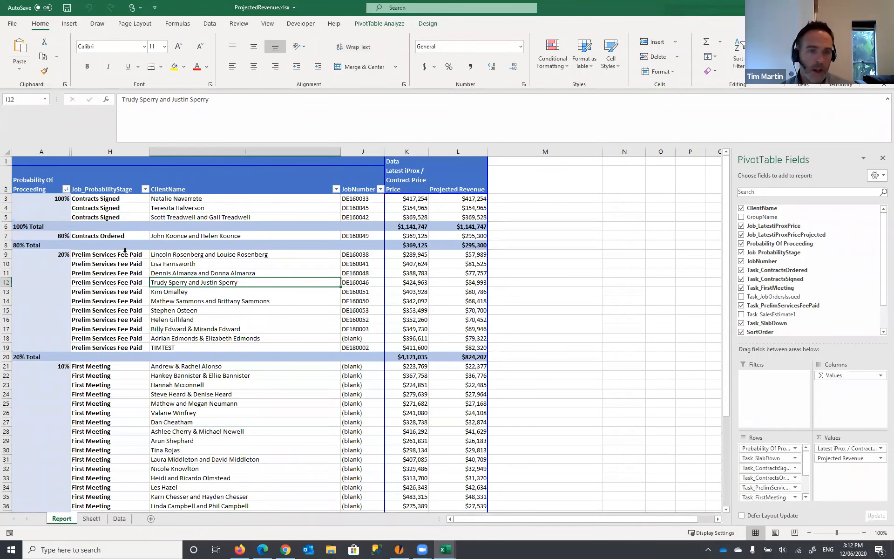
scroll(157, 329, "down", 5)
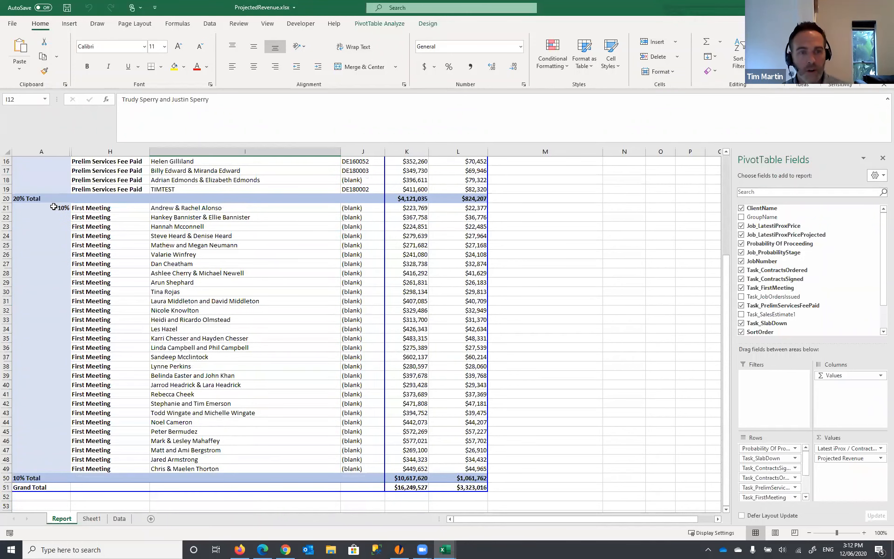
left_click_drag(56, 210, 127, 211)
left_click_drag(455, 378, 455, 468)
scroll(376, 321, "up", 2)
scroll(376, 321, "up", 3)
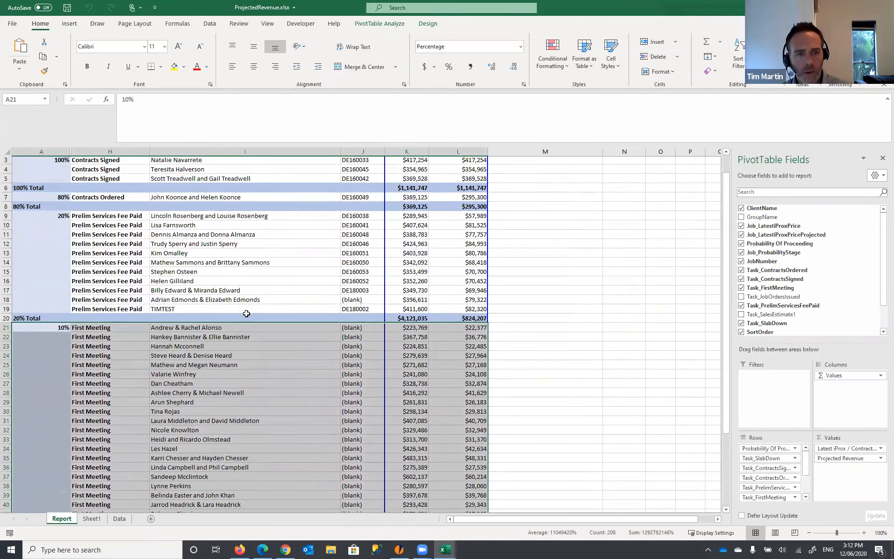
Step: Examine the Prelim Services Fee Paid, Contracts Ordered and Contracts Signed groups in the projected revenue report
left_click(103, 256)
left_click_drag(51, 254, 363, 347)
left_click(115, 237)
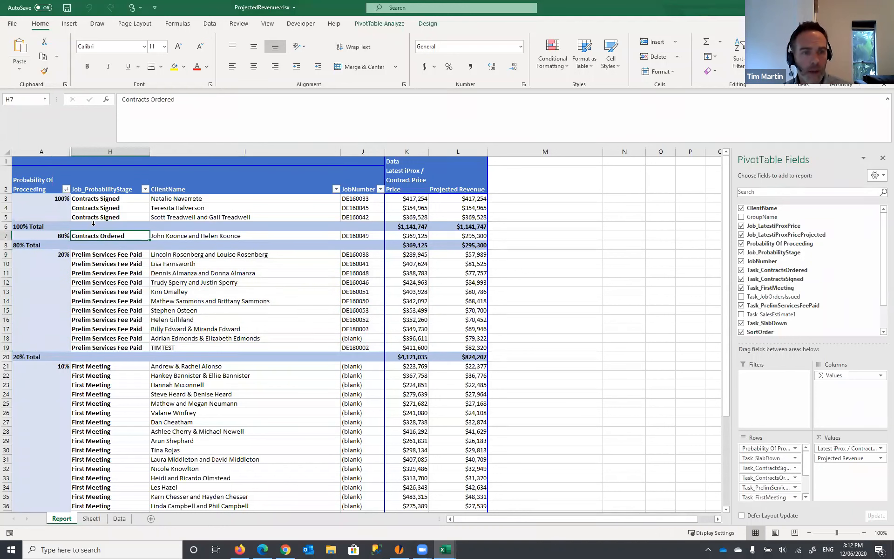
left_click_drag(95, 198, 258, 213)
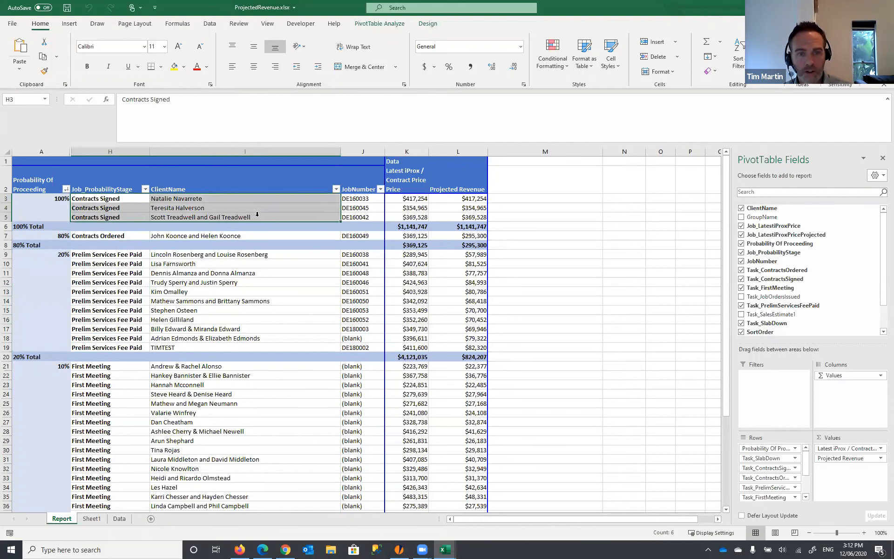
left_click(259, 213)
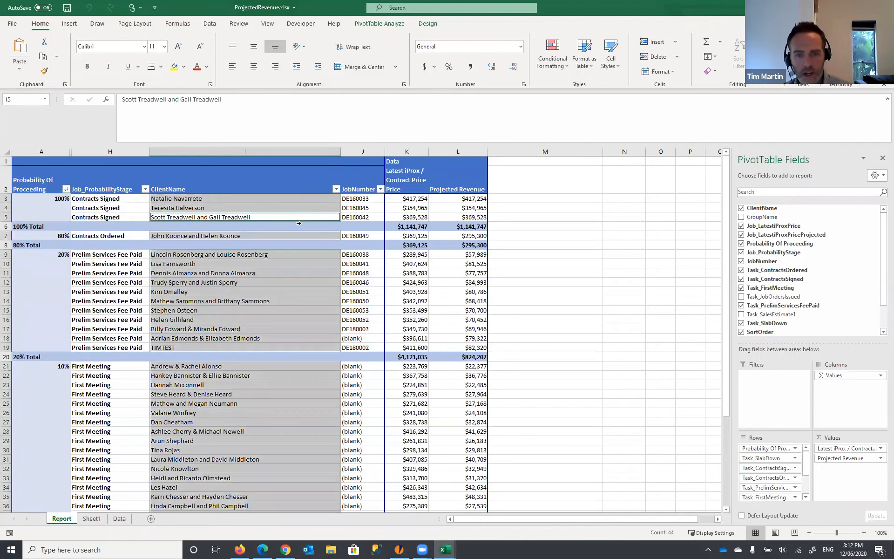
Step: Examine the Latest iProx / Contract Price column for the signed contracts and First Meeting leads, and locate the Projected Revenue column
left_click(412, 198)
scroll(411, 291, "down", 6)
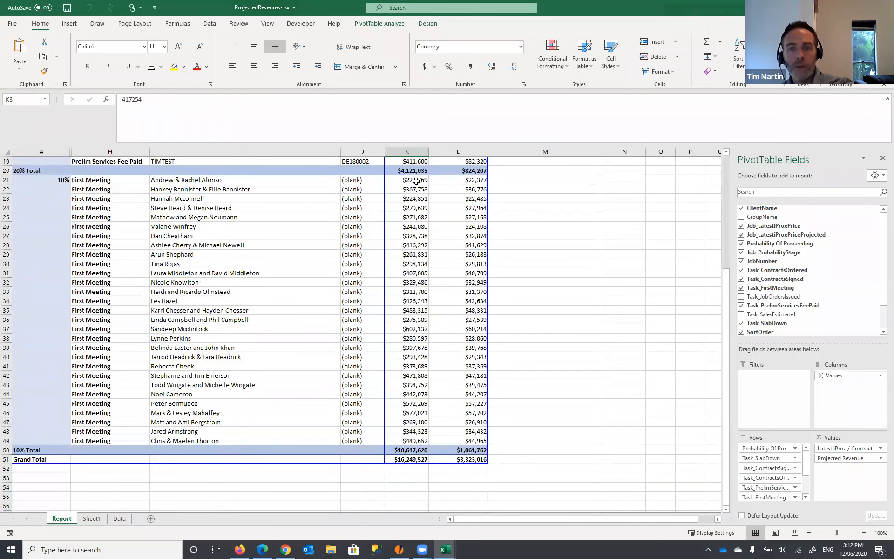
left_click_drag(416, 181, 418, 440)
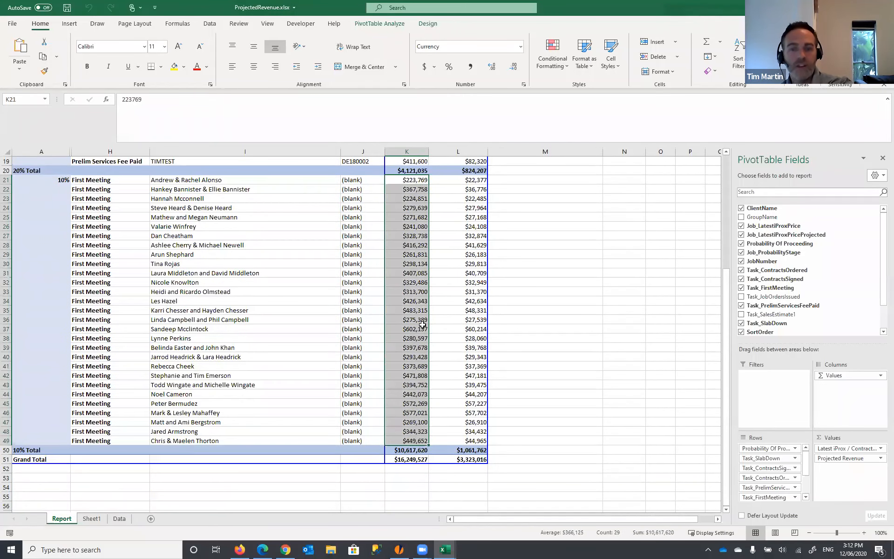
mouse_move(423, 323)
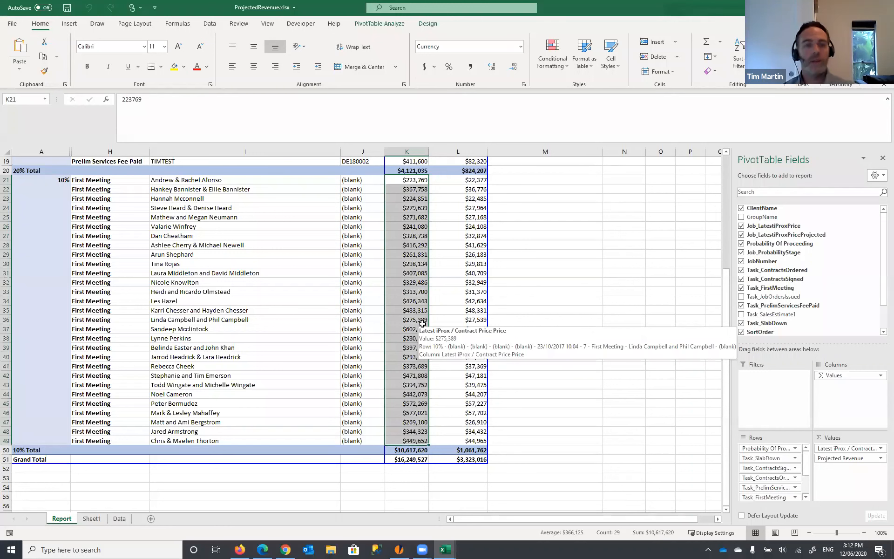
scroll(406, 290, "up", 6)
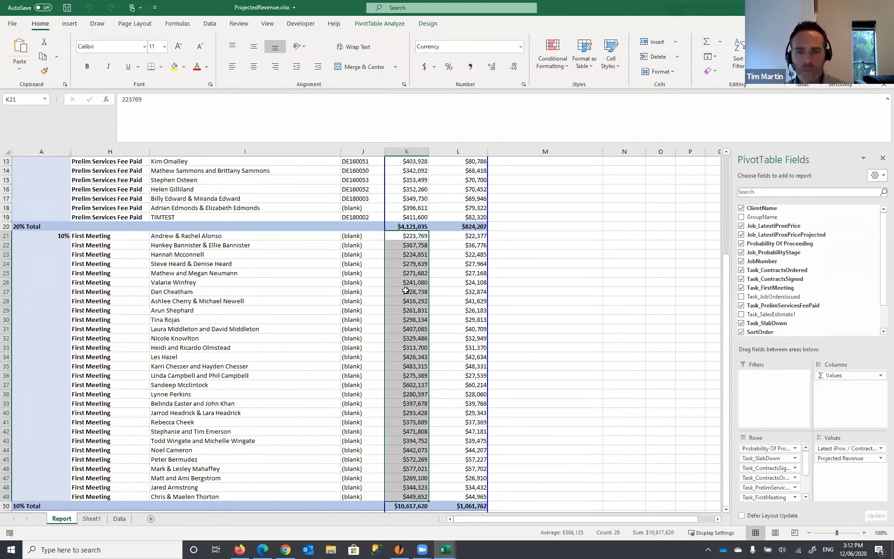
left_click(474, 200)
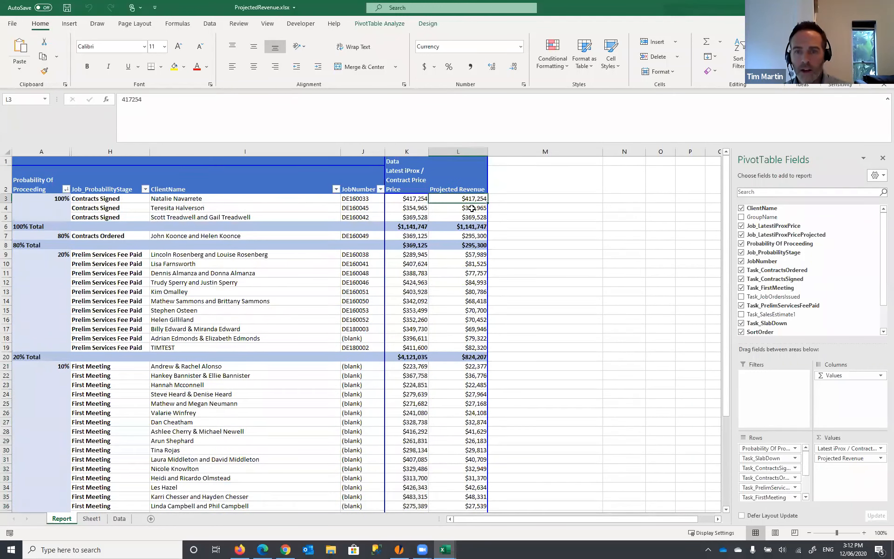
Step: Check the Probability Of Proceeding assigned to the First Meeting, Prelim Services Fee Paid and Contracts Ordered stages
left_click(97, 367)
left_click(60, 367)
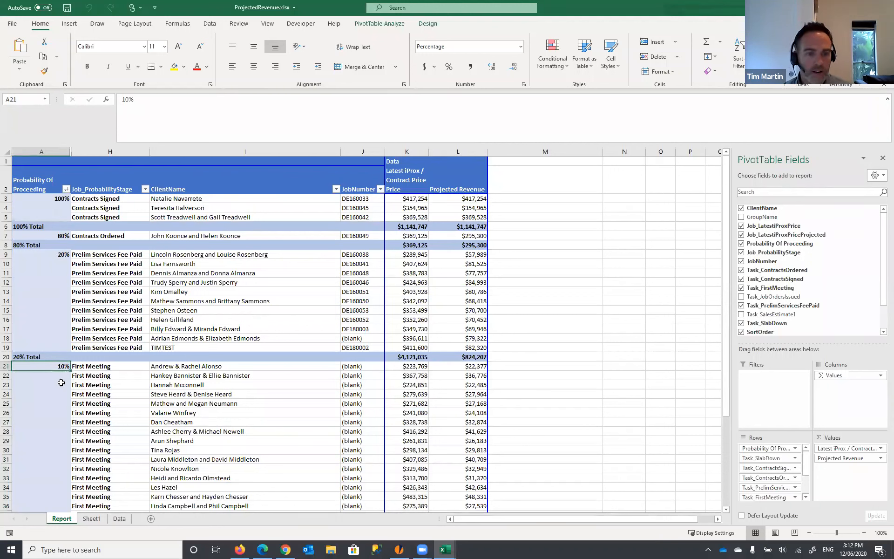
left_click_drag(60, 366, 188, 363)
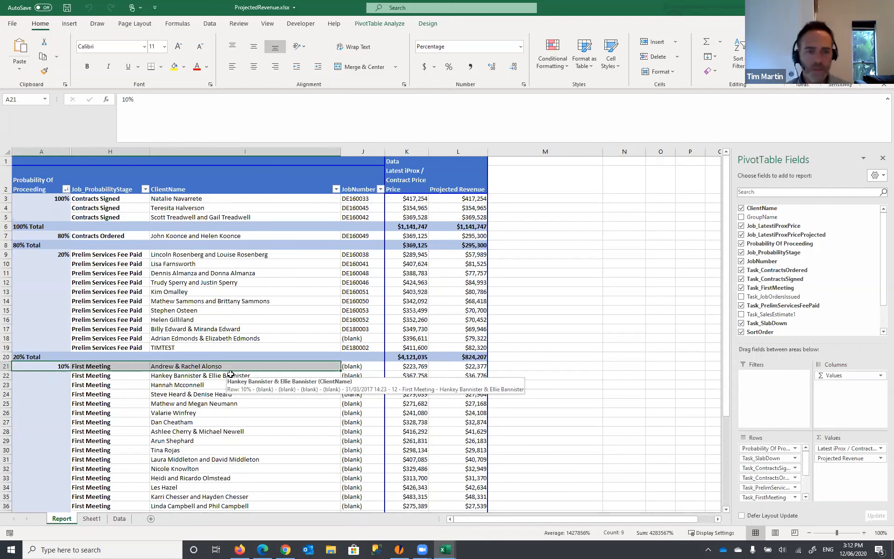
left_click(62, 255)
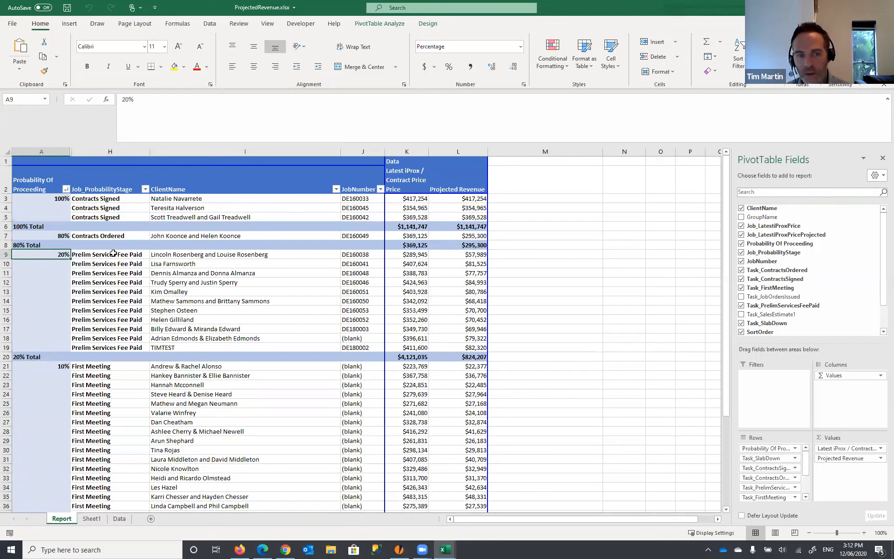
left_click(128, 257)
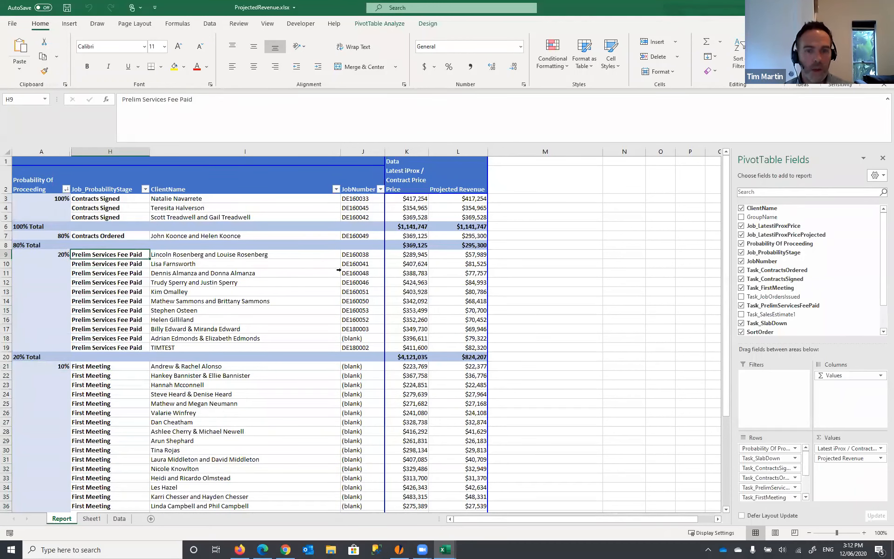
left_click(64, 232)
left_click(122, 235)
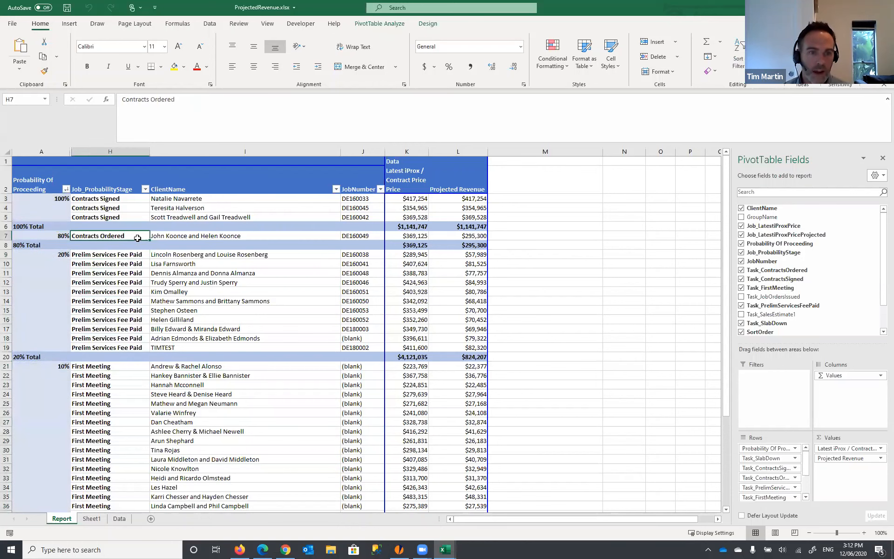
Step: Compare the Contracts Signed rows' probability and contract price with their projected revenue
left_click(96, 196)
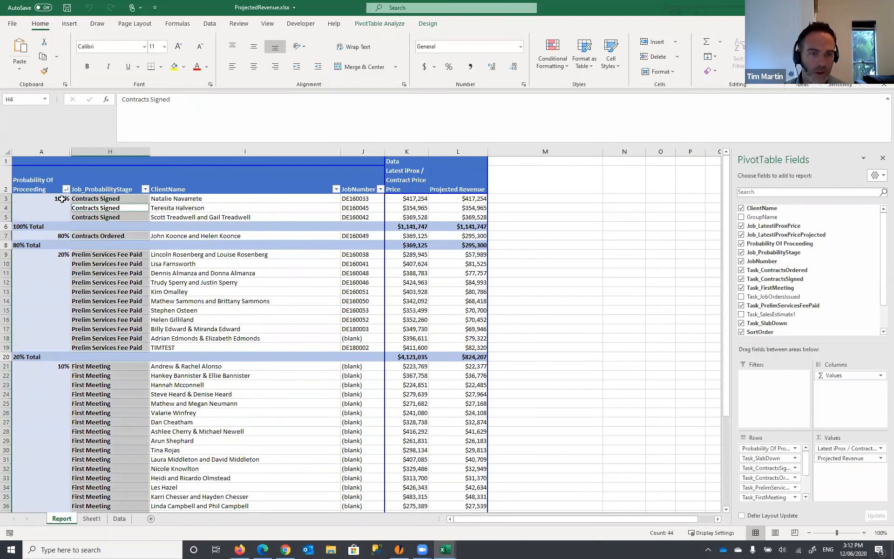
left_click(62, 199)
left_click(95, 198)
left_click_drag(58, 199, 471, 208)
left_click(470, 207)
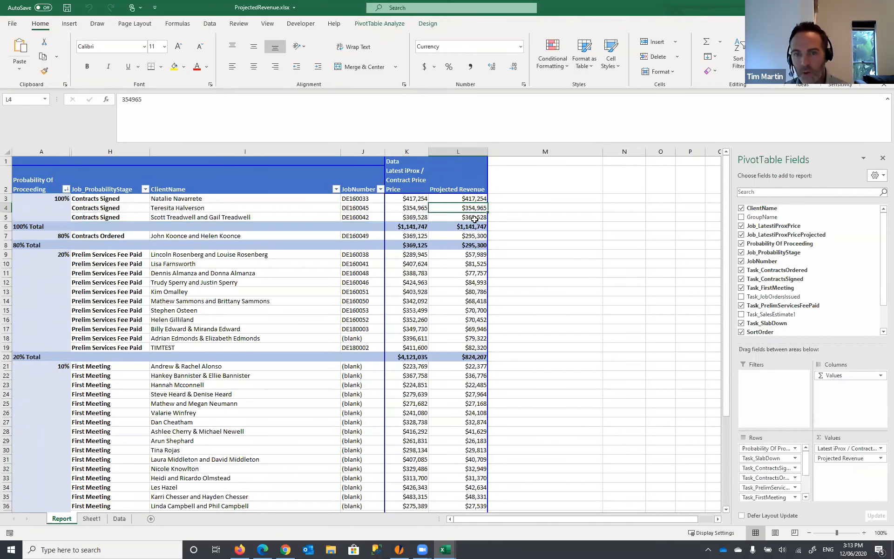
Step: Compare the price and projected revenue of the first Prelim Services Fee Paid row with its probability
left_click(65, 255)
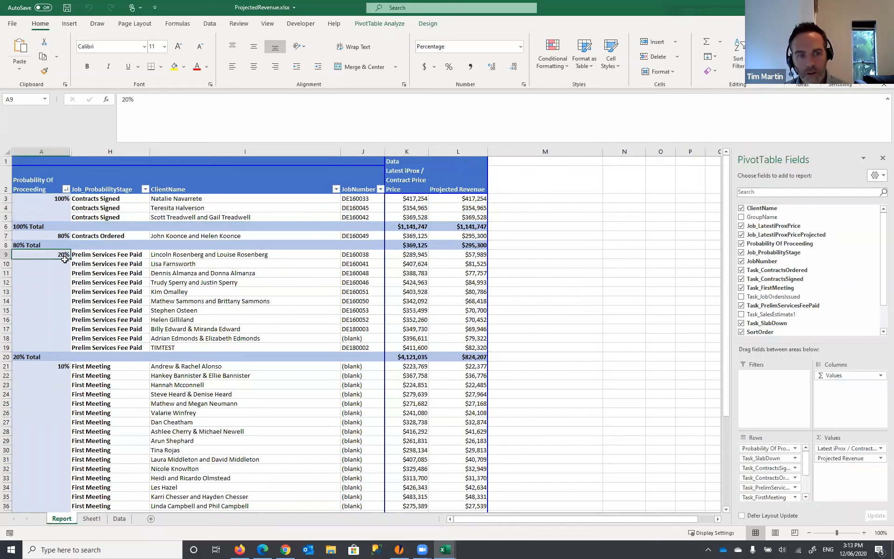
left_click(416, 254)
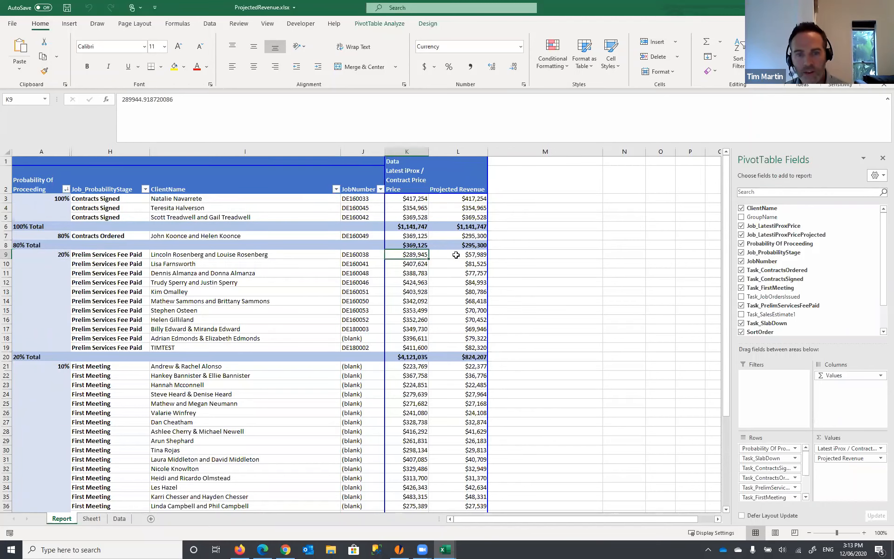
left_click(472, 255)
scroll(473, 252, "down", 2)
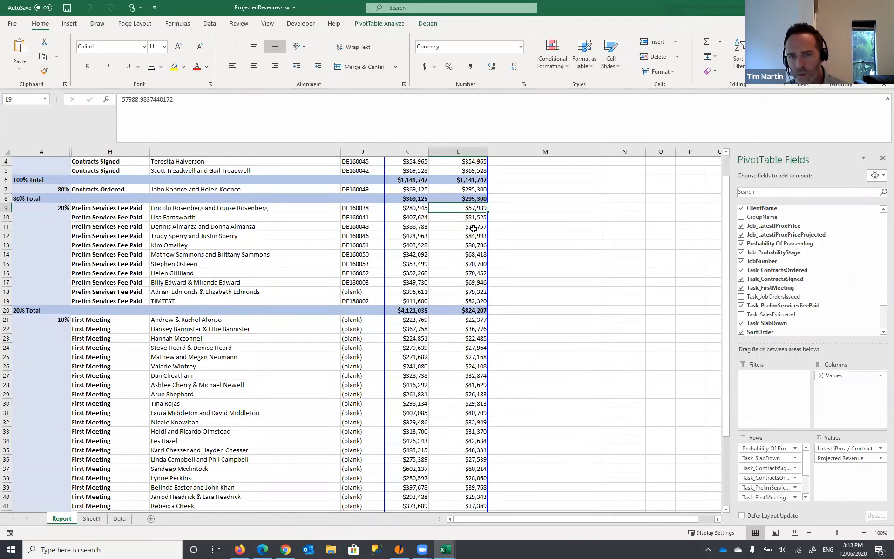
Step: Review the grand totals of projected revenue and contract price against the groups that make them up
scroll(474, 246, "down", 9)
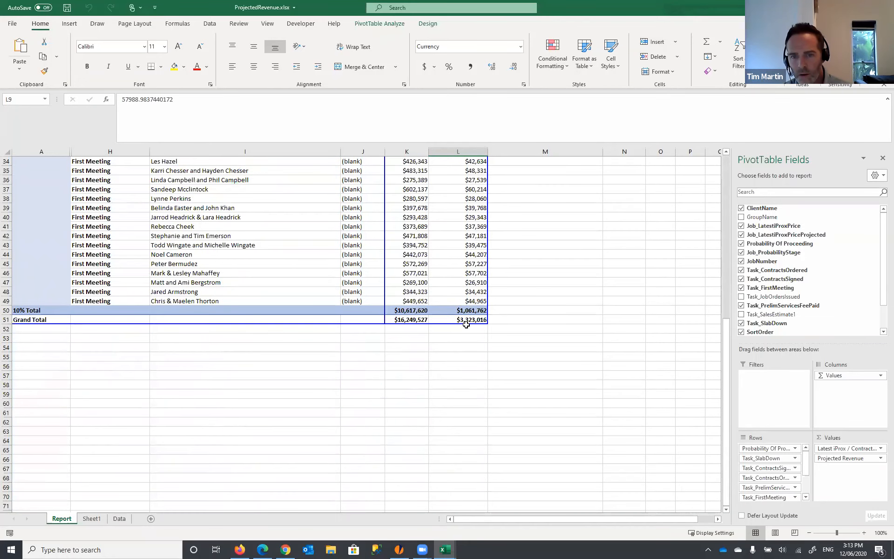
left_click(468, 320)
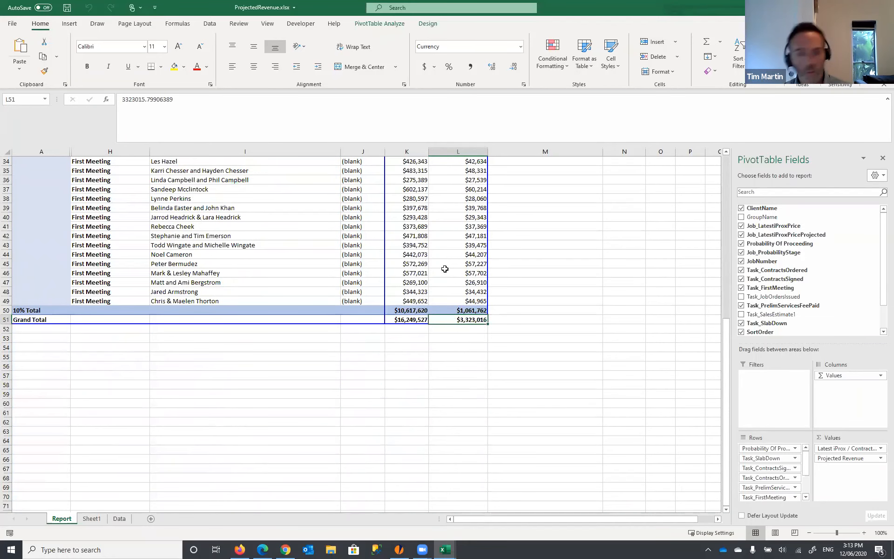
scroll(447, 269, "up", 2)
scroll(451, 270, "down", 2)
scroll(475, 401, "up", 3)
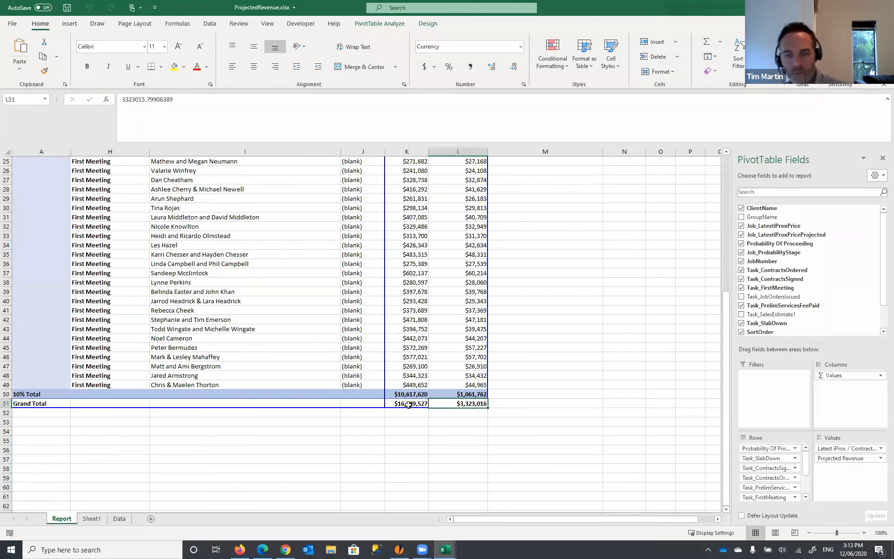
left_click(405, 406)
scroll(117, 312, "up", 8)
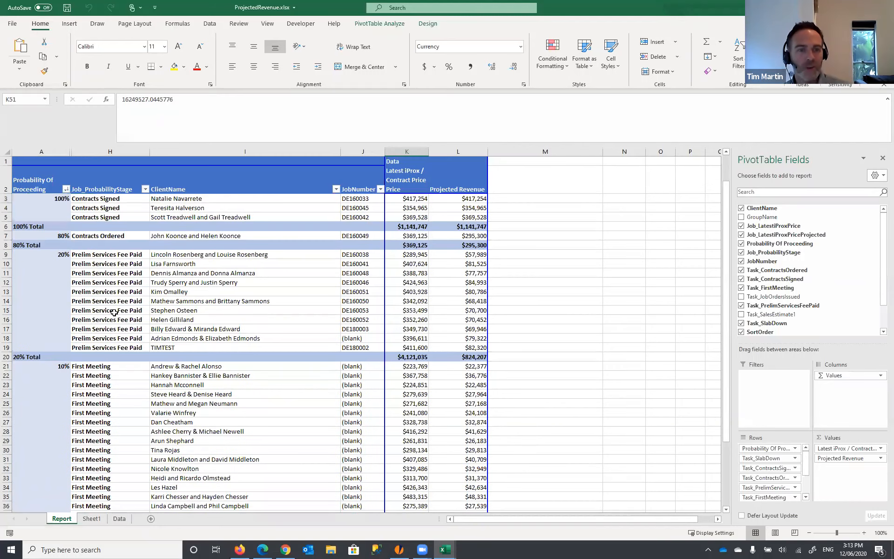
scroll(117, 312, "down", 7)
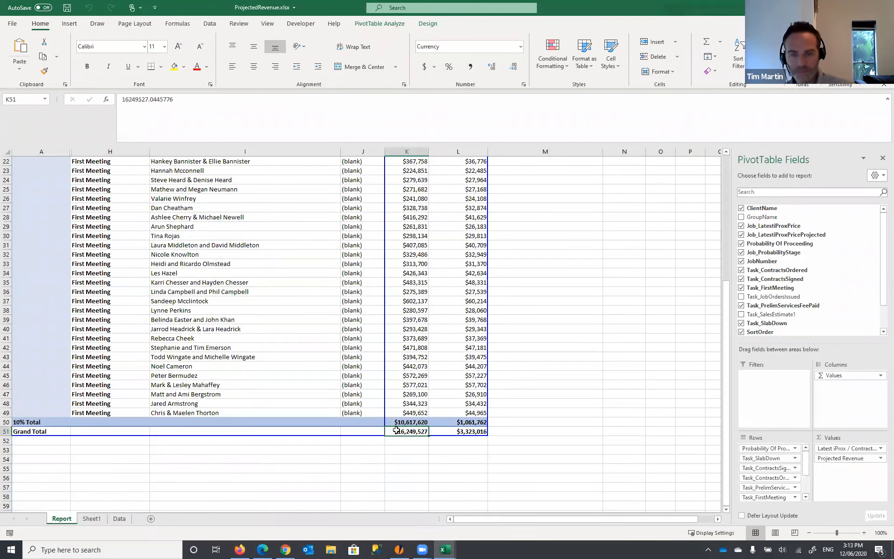
scroll(425, 345, "up", 7)
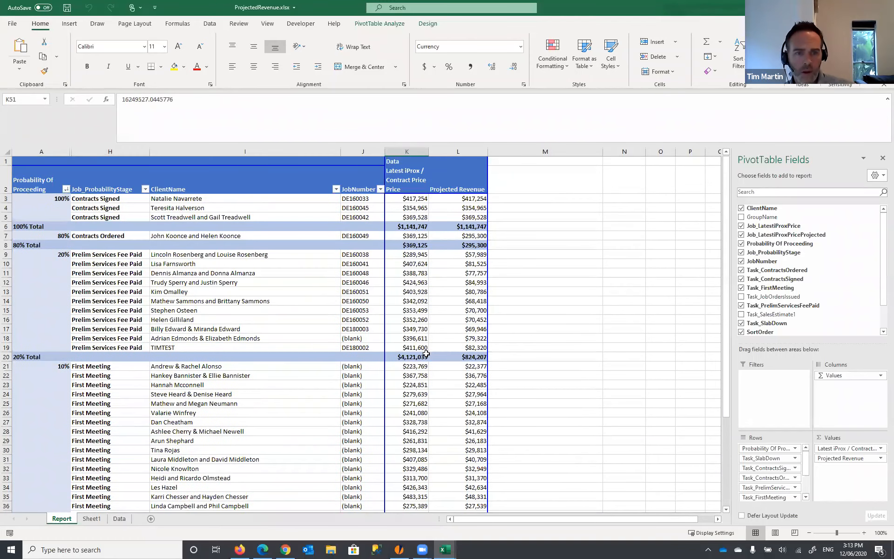
Step: Review again which probability belongs to each sales stage, from First Meeting up to Contracts Ordered
left_click(59, 365)
scroll(61, 364, "down", 5)
scroll(67, 308, "up", 5)
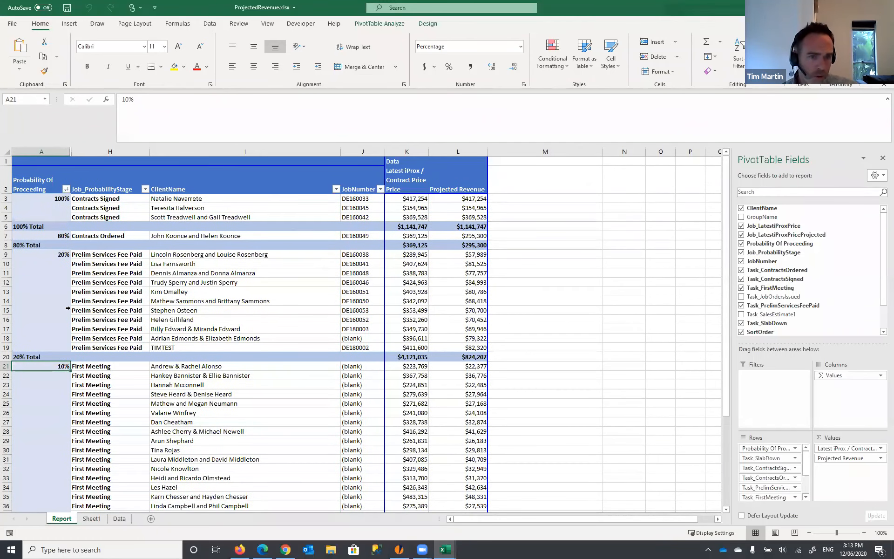
left_click(61, 372)
left_click(92, 373)
left_click(64, 367)
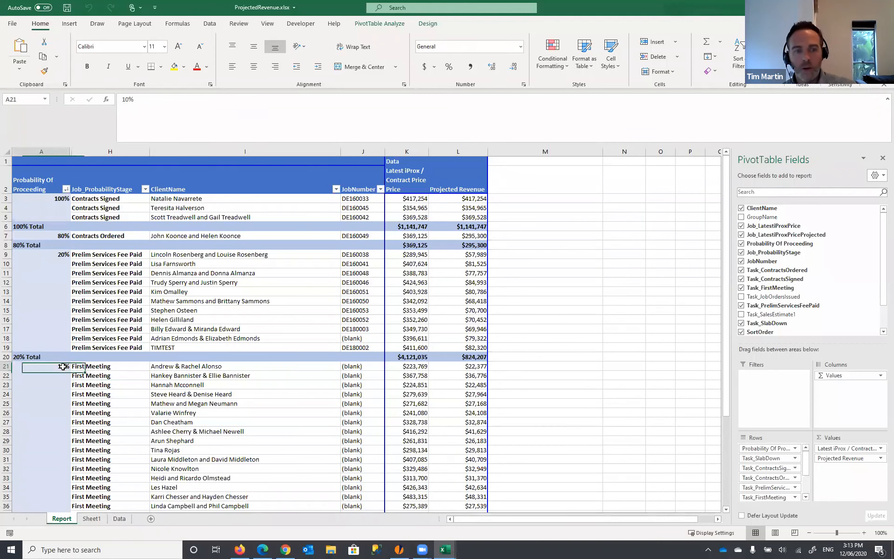
left_click(91, 367)
left_click(58, 290)
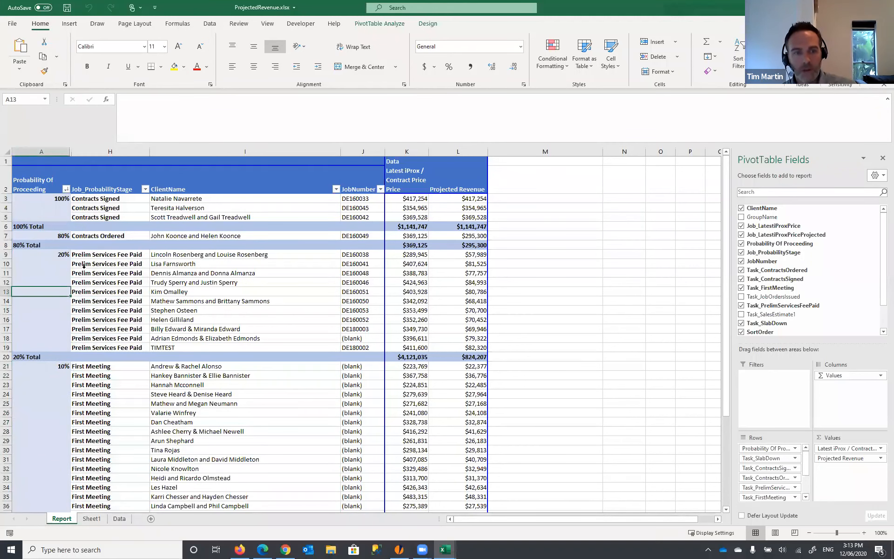
left_click(62, 238)
left_click(89, 236)
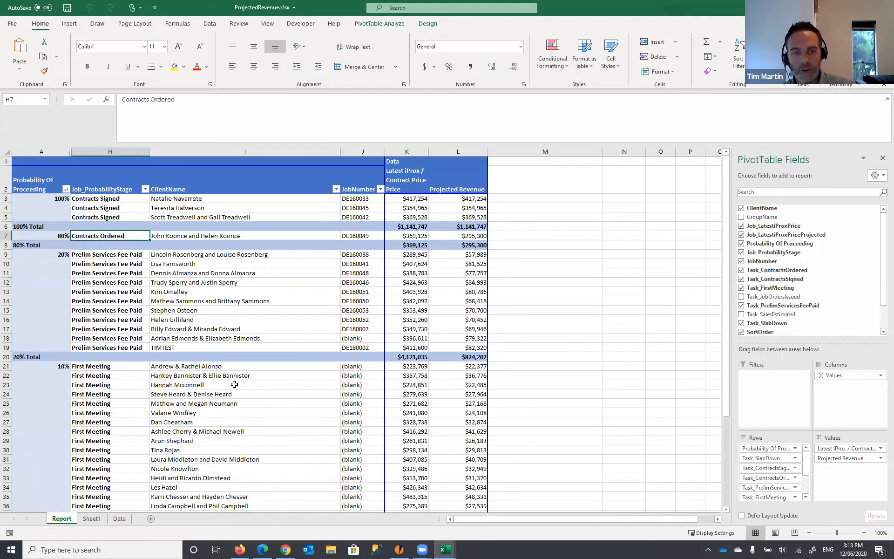
Step: Switch to the iGyro web portal, open the group's Global Settings and locate the Projected Revenue First Meeting Probability
left_click(264, 548)
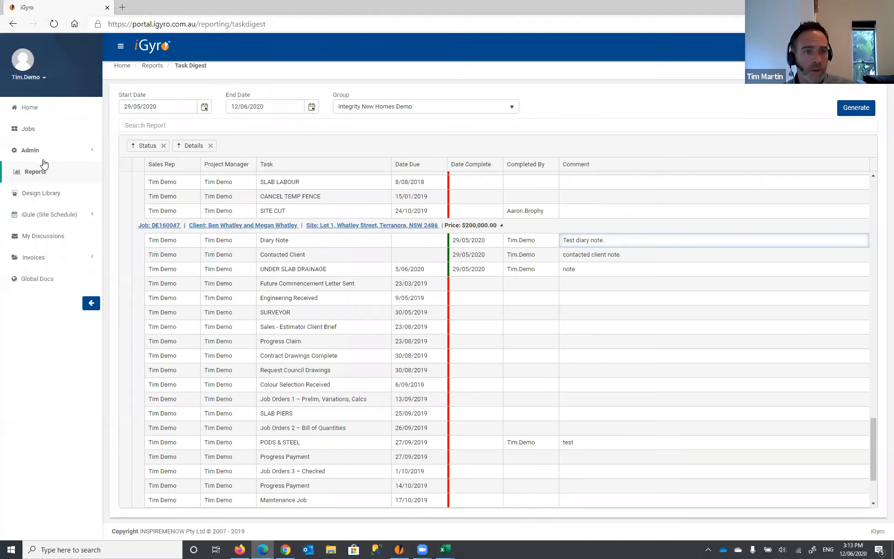
left_click(33, 151)
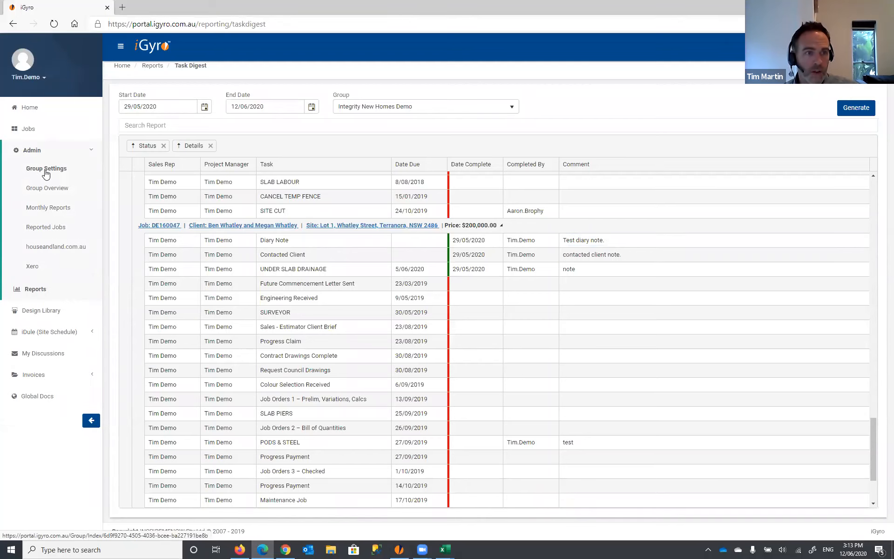
left_click(45, 172)
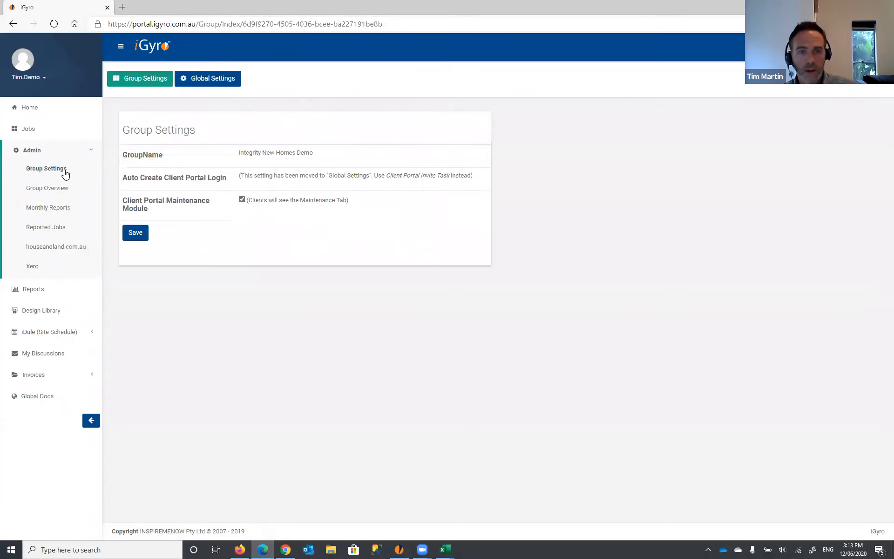
left_click(206, 84)
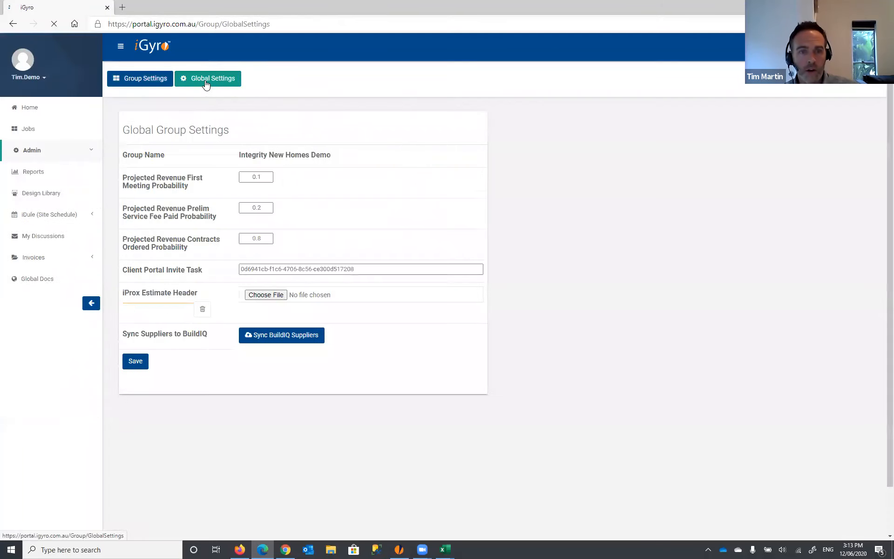
left_click_drag(125, 178, 200, 186)
left_click(201, 187)
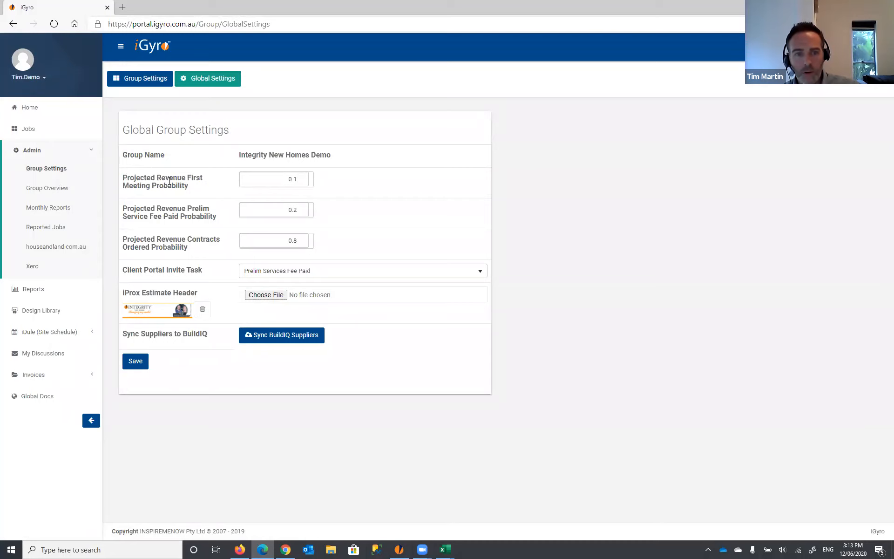
Step: Set the Projected Revenue First Meeting Probability to 0.15
left_click(301, 177)
left_click(301, 177)
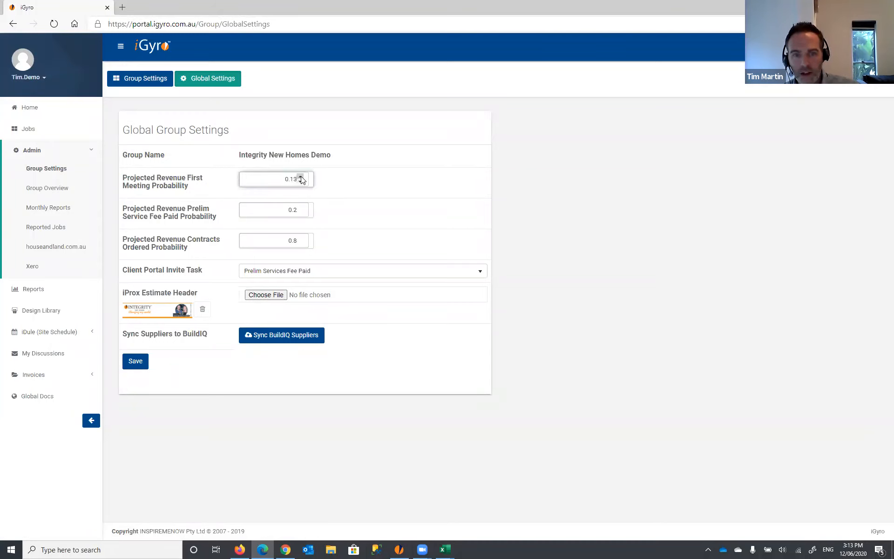
left_click(300, 177)
left_click(300, 177)
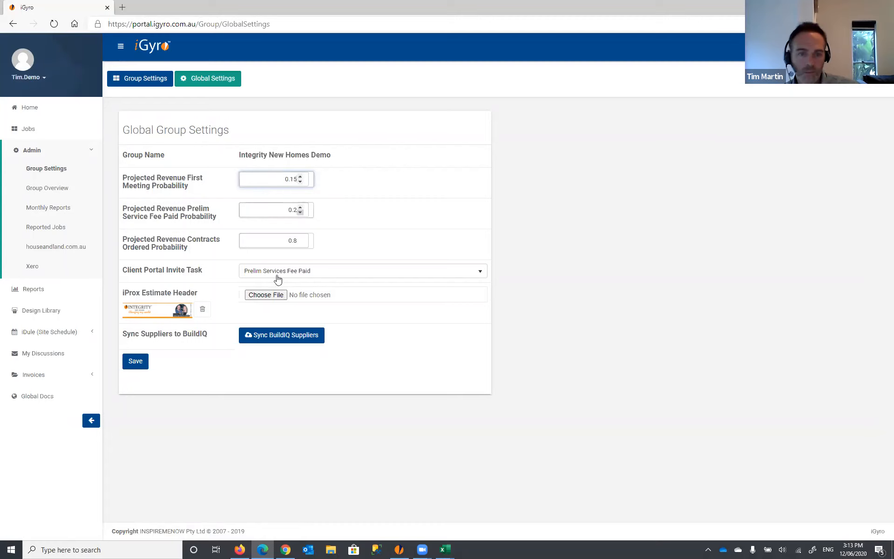
Step: Save the global group settings, switch to the iGyro desktop program and generate the 09. Sales Projected Revenue (Management) report
left_click(141, 366)
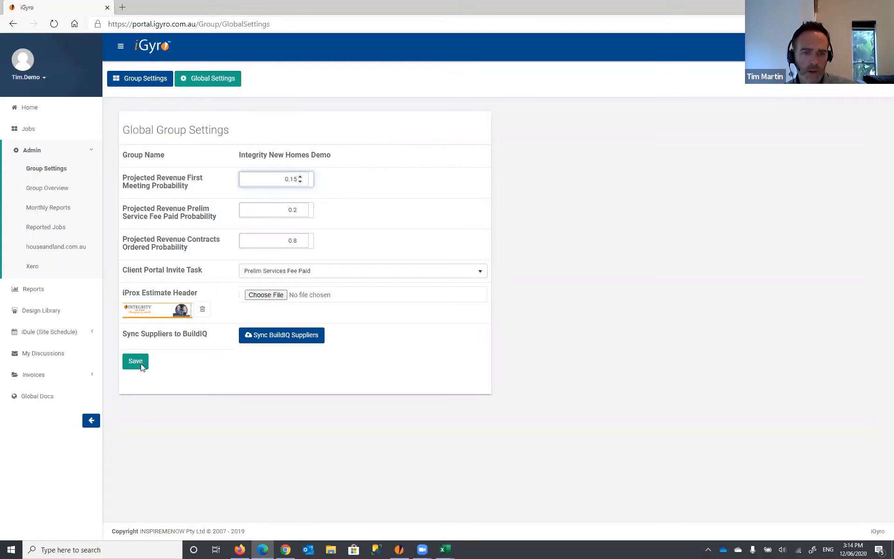
left_click(399, 549)
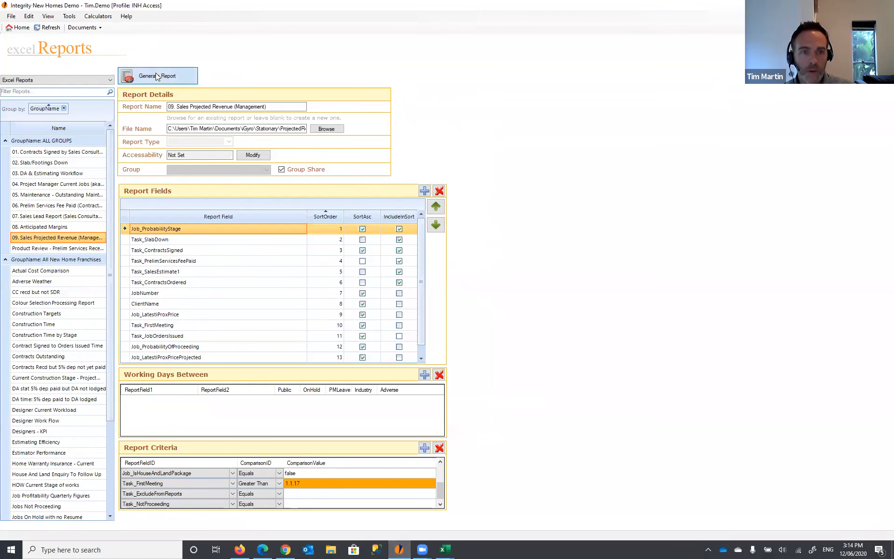
left_click(156, 73)
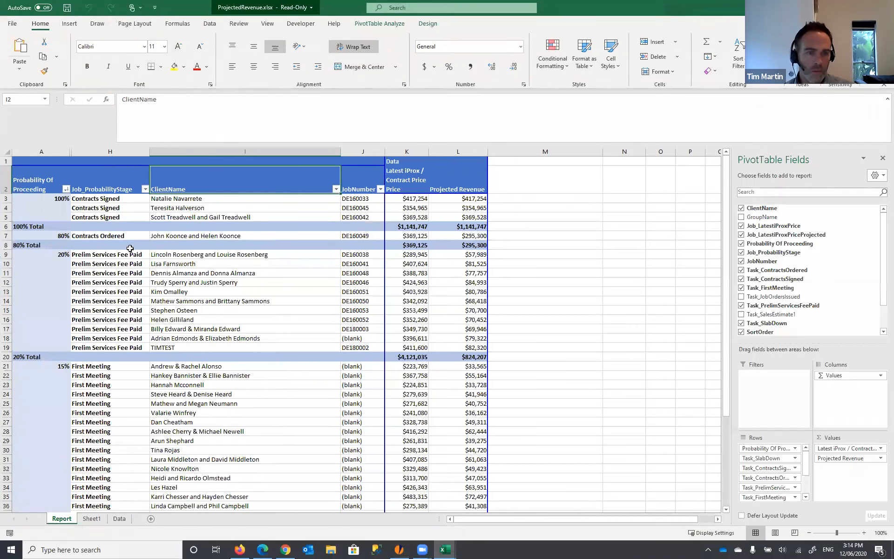
Step: Review the First Meeting group in the regenerated report, checking its probability, stage, job numbers and projected revenue rows
scroll(129, 249, "down", 4)
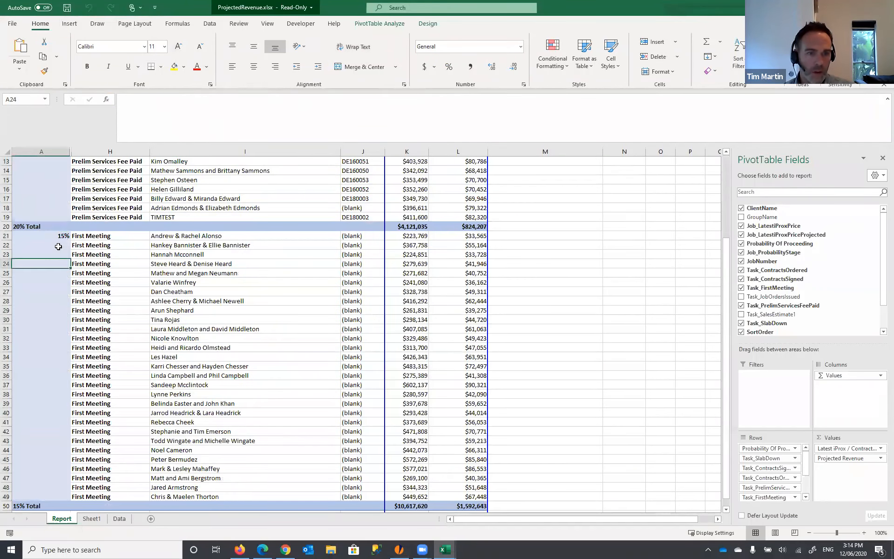
left_click_drag(60, 234, 453, 494)
scroll(473, 424, "down", 3)
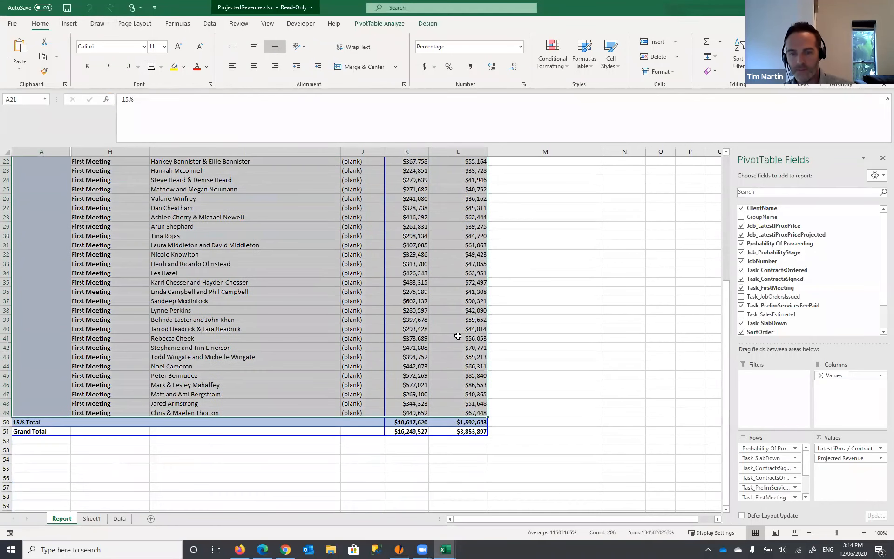
scroll(365, 301, "up", 4)
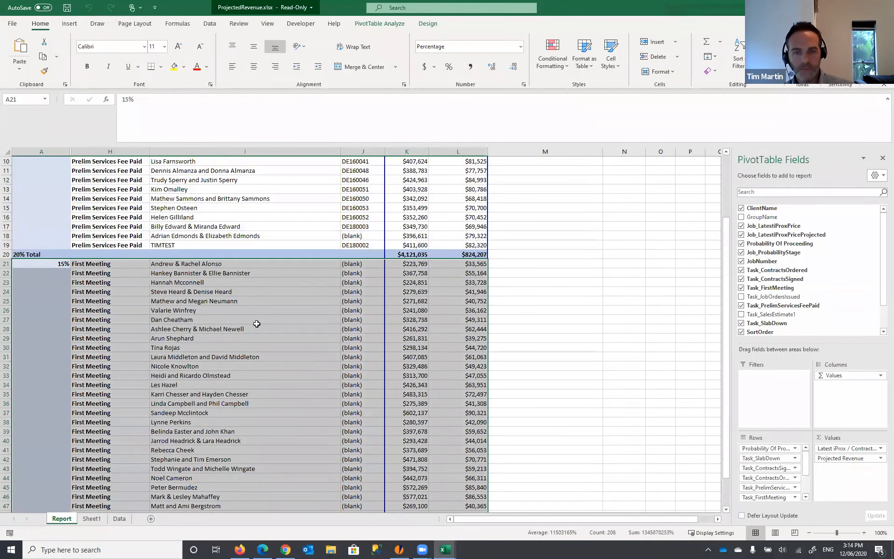
left_click(92, 264)
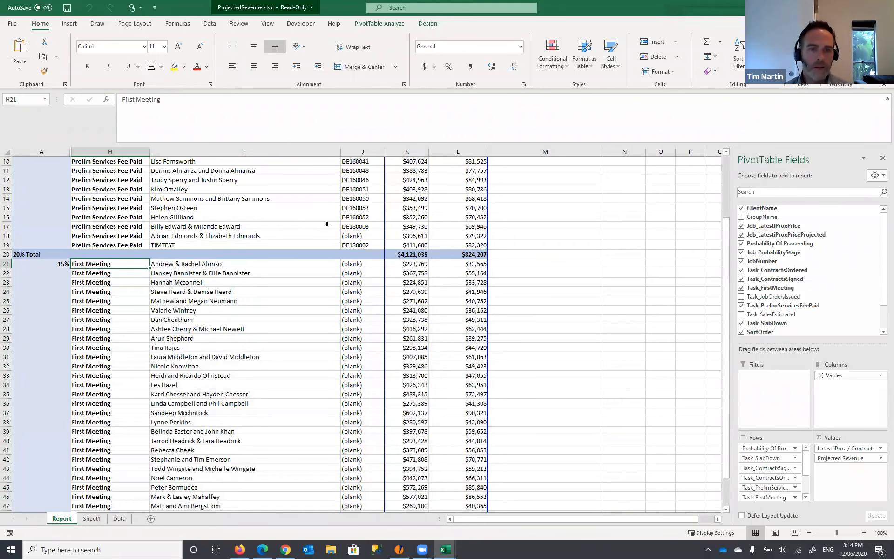
left_click(353, 266)
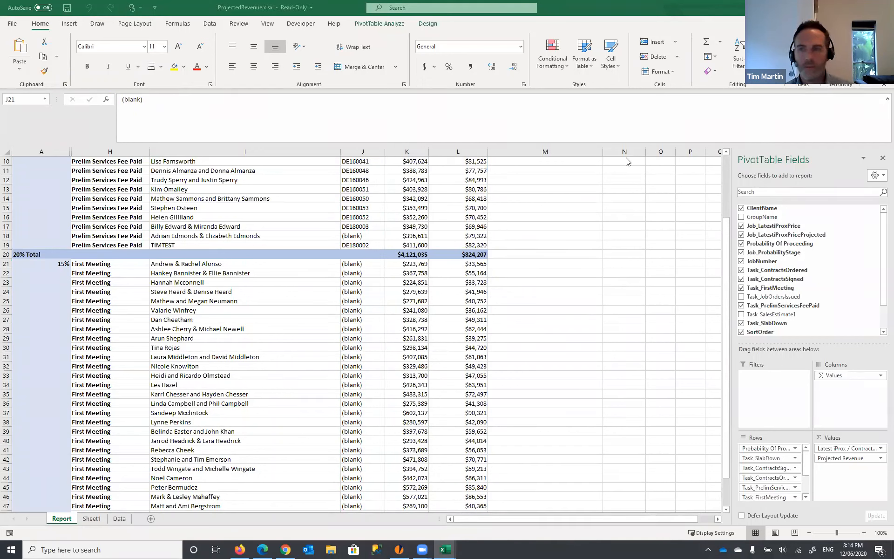
Step: Return from Excel to the iGyro Excel reports and open the 02. Slab/Footings Down report definition
left_click(841, 8)
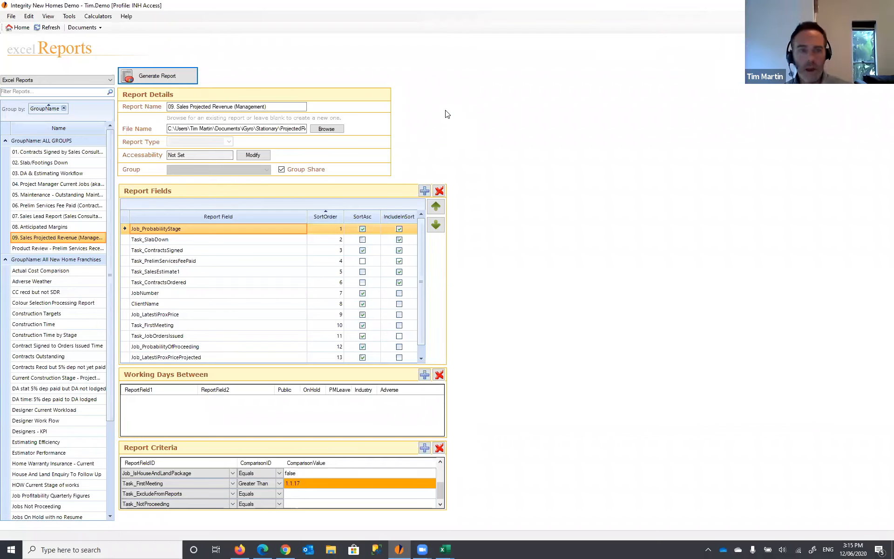
left_click(70, 163)
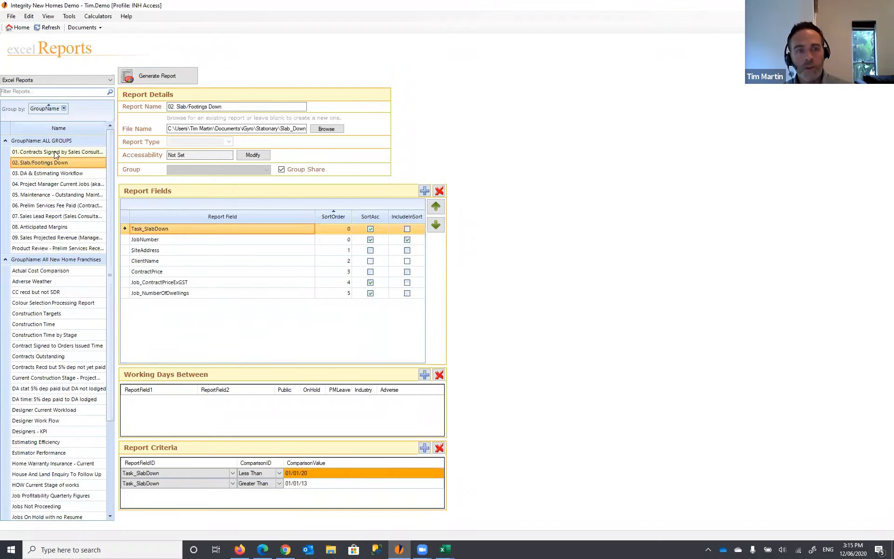